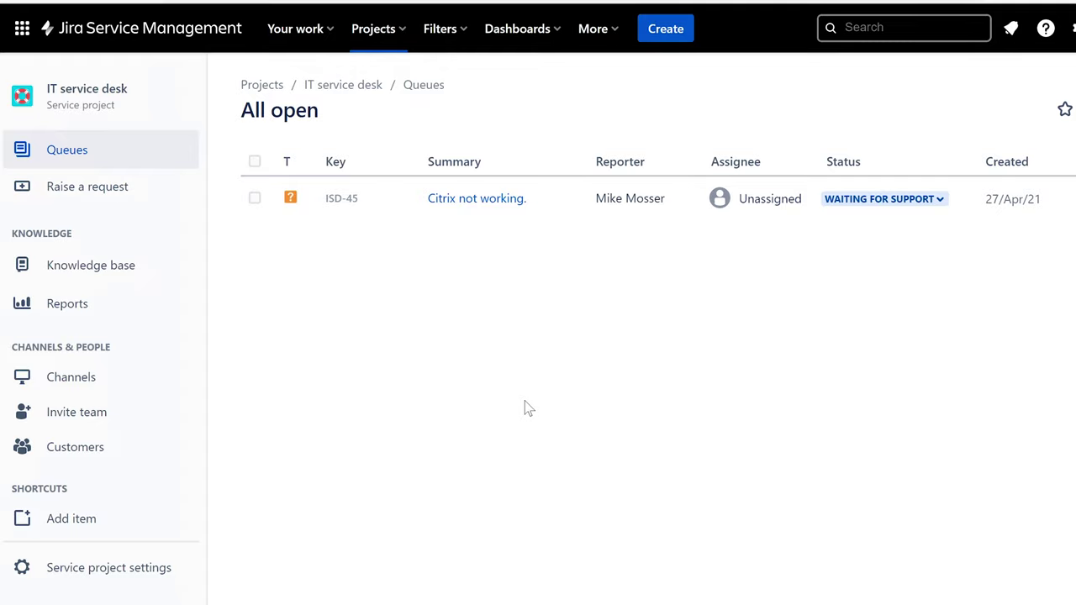
- Open the "Citrix not working." request from the All open queue and read its summary, reporter and description
{"action": "left_click", "coordinate": [488, 207]}
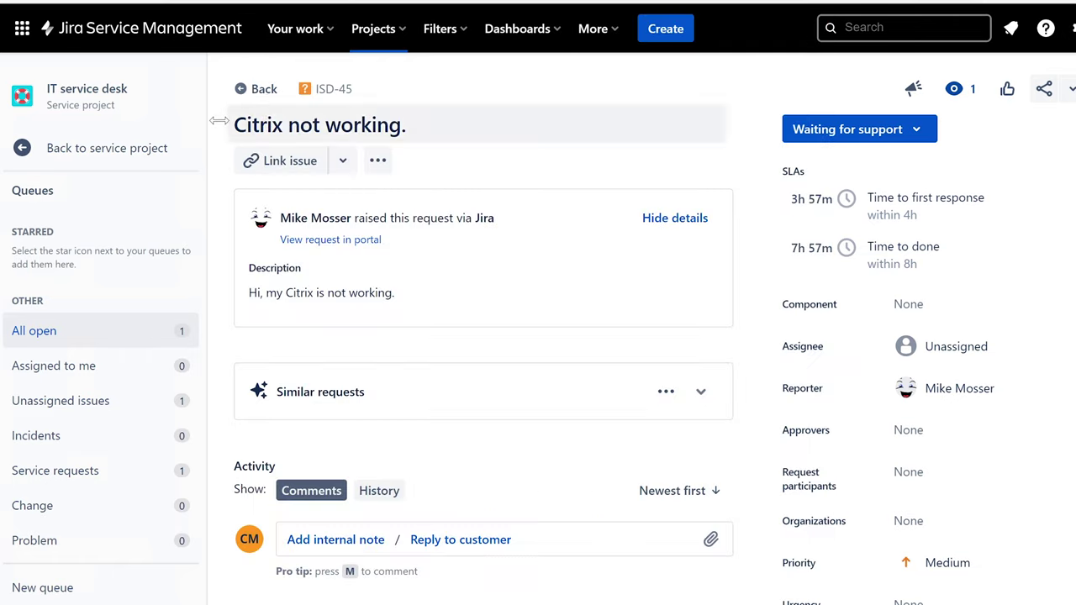
{"action": "left_click_drag", "start_coordinate": [235, 125], "coordinate": [409, 126]}
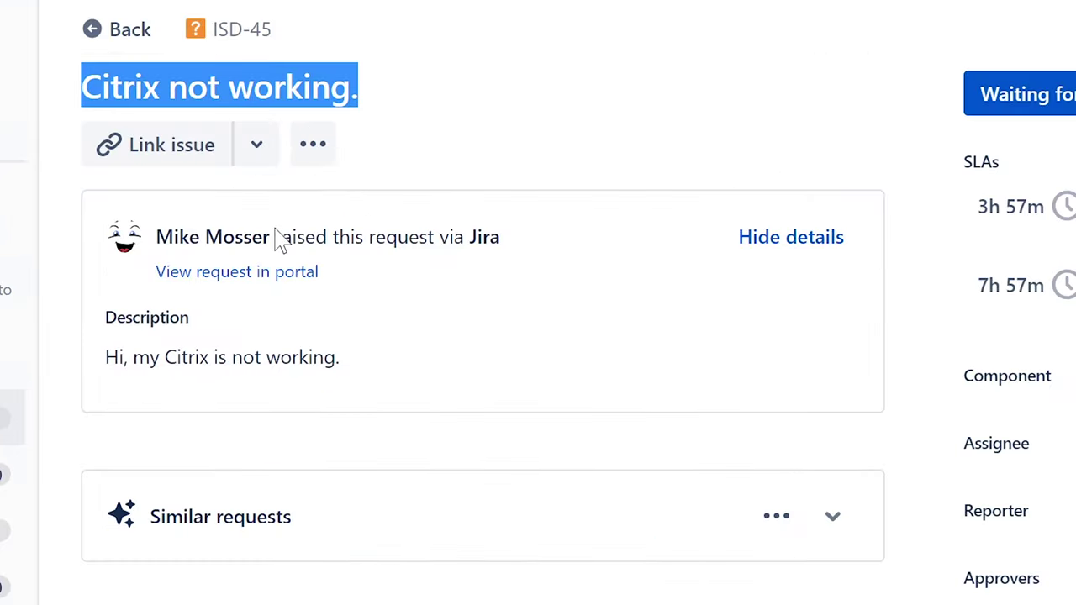
{"action": "left_click_drag", "start_coordinate": [280, 240], "coordinate": [156, 238]}
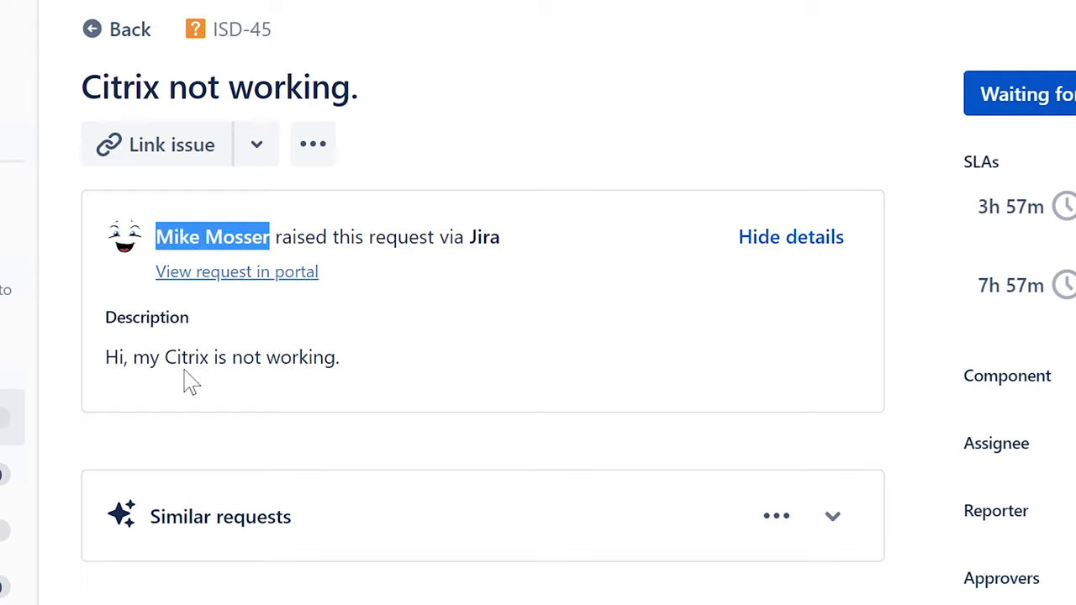
{"action": "left_click_drag", "start_coordinate": [105, 358], "coordinate": [360, 372]}
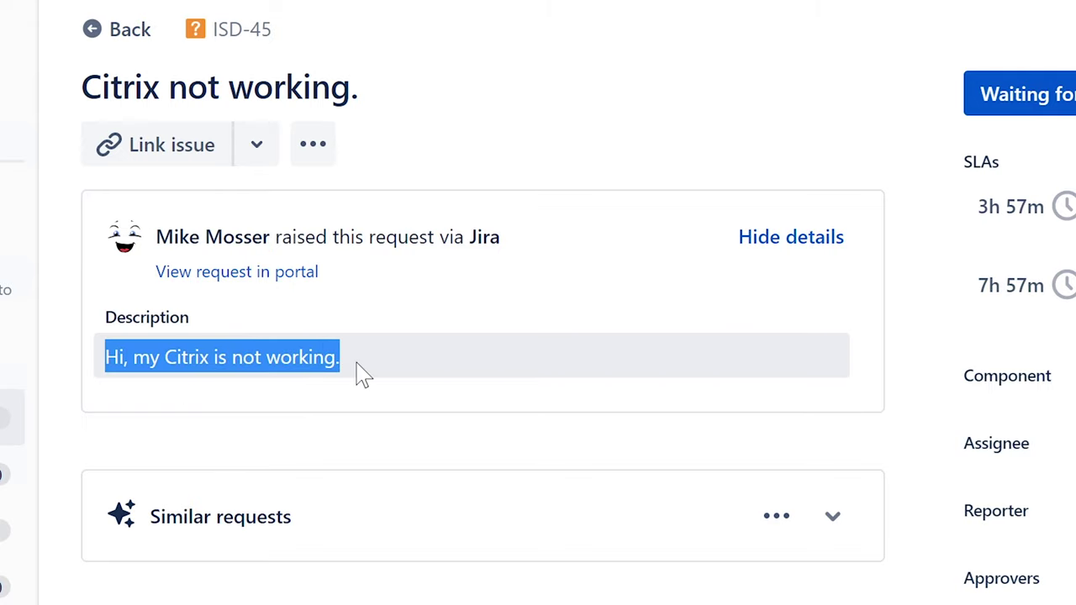
{"action": "left_click", "coordinate": [370, 367]}
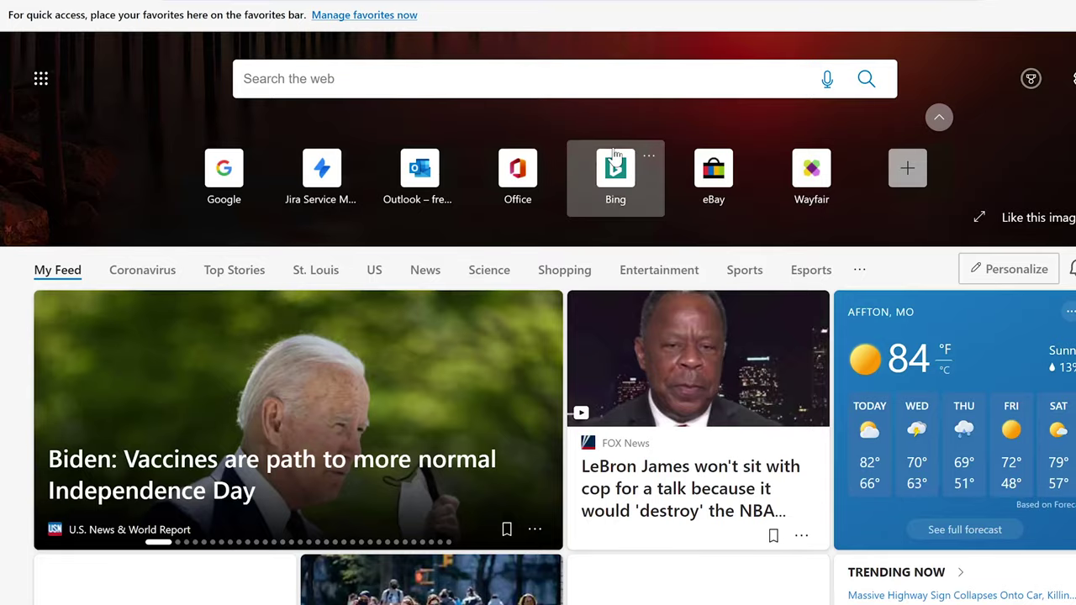
- Open Google in the browser, search for "citrix" and open the official Citrix website
{"action": "type", "text": "goo"}
{"action": "key", "text": "Return"}
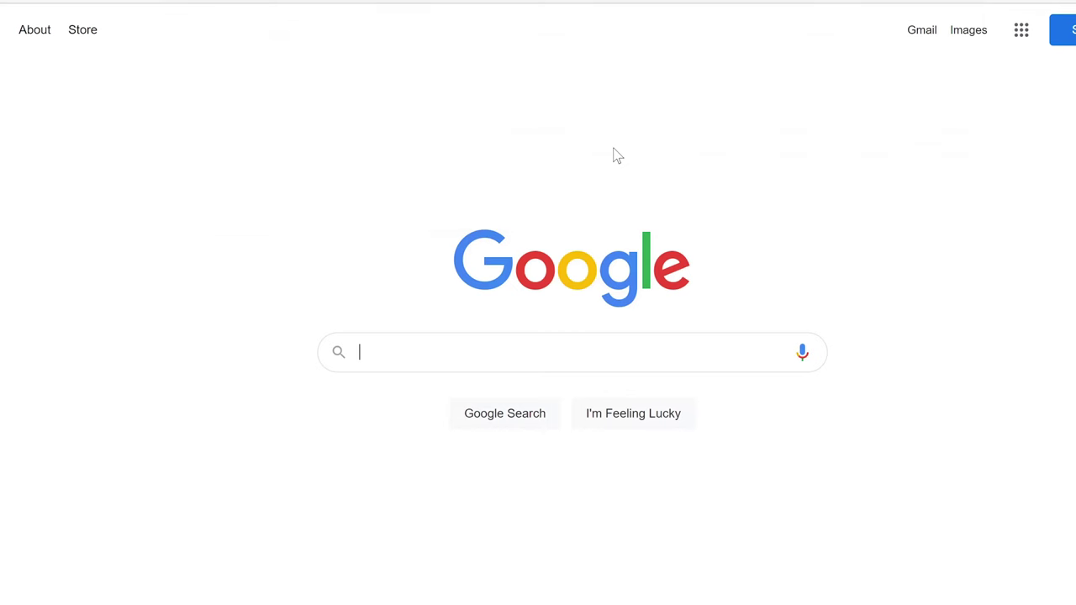
{"action": "type", "text": "citrix"}
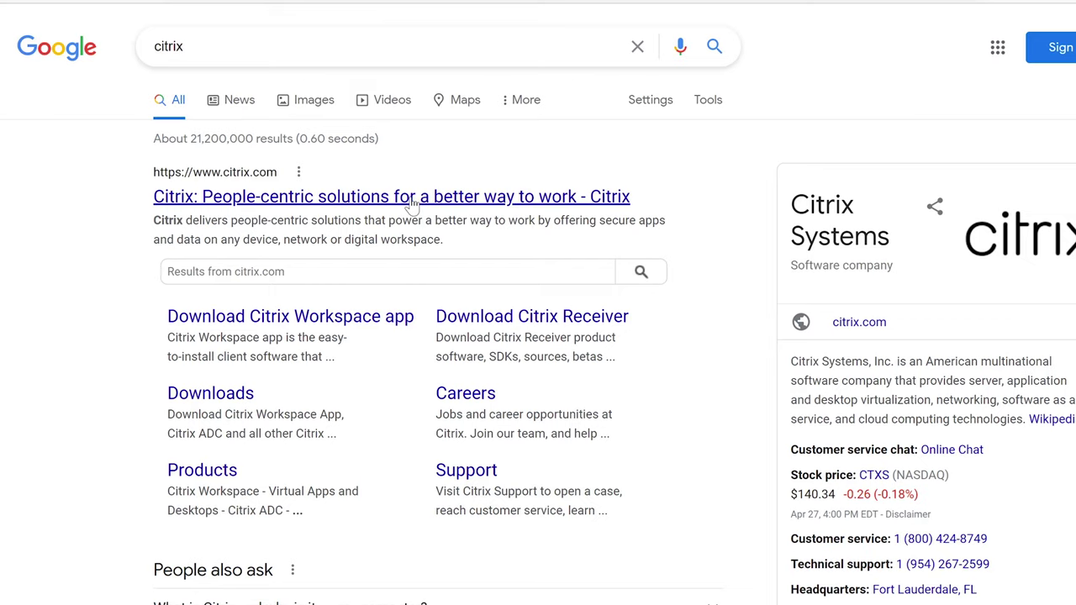
{"action": "left_click", "coordinate": [412, 202]}
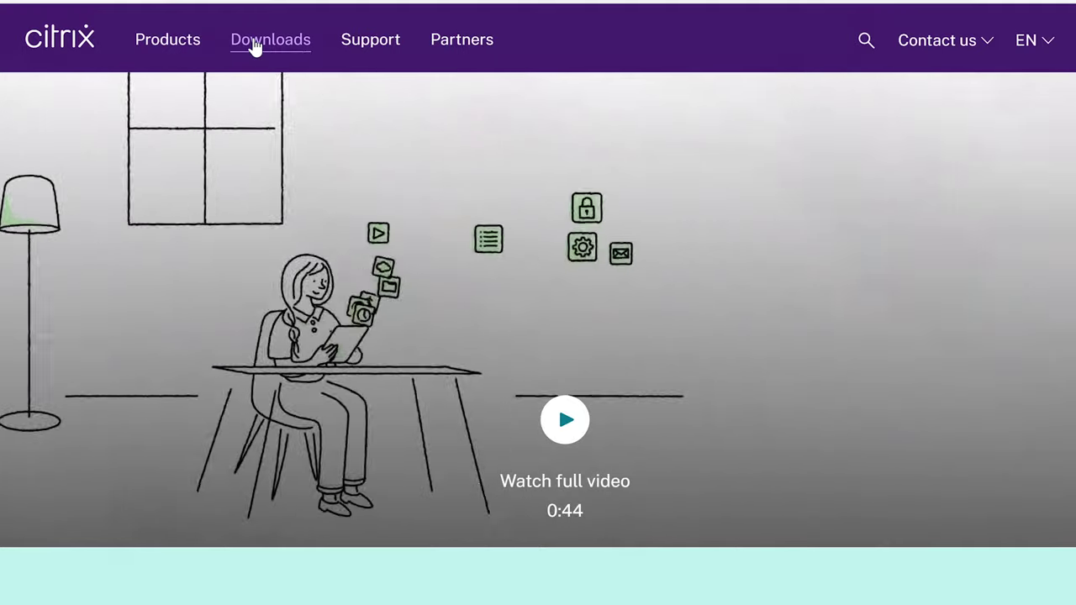
- Examine the Citrix Downloads page and the Citrix Workspace demo request form, and return to the Citrix home page
{"action": "left_click", "coordinate": [270, 40]}
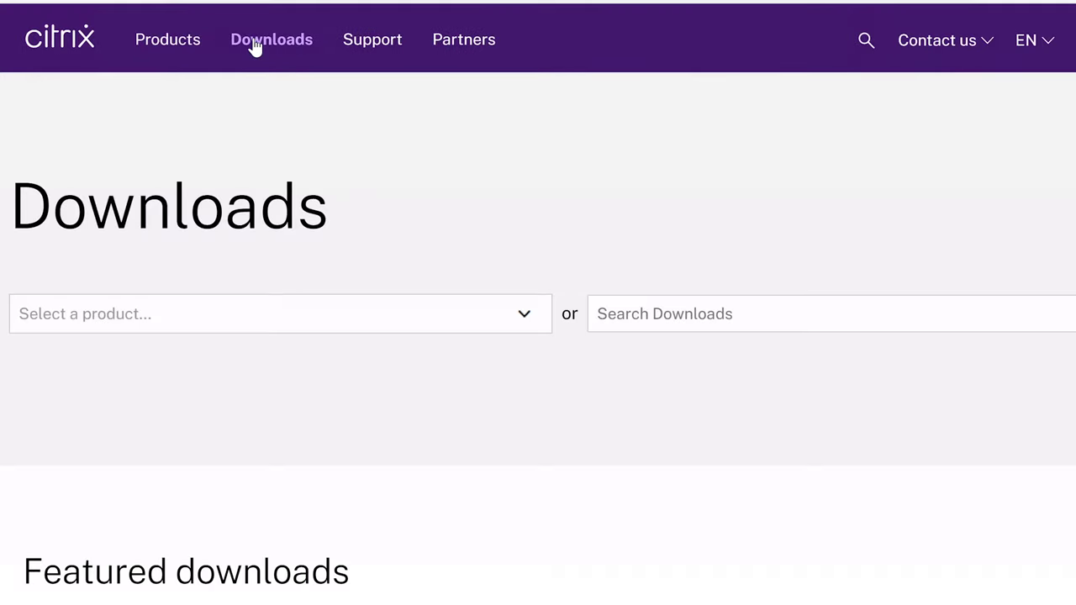
{"action": "scroll", "coordinate": [712, 407], "scroll_direction": "down", "scroll_amount": 10}
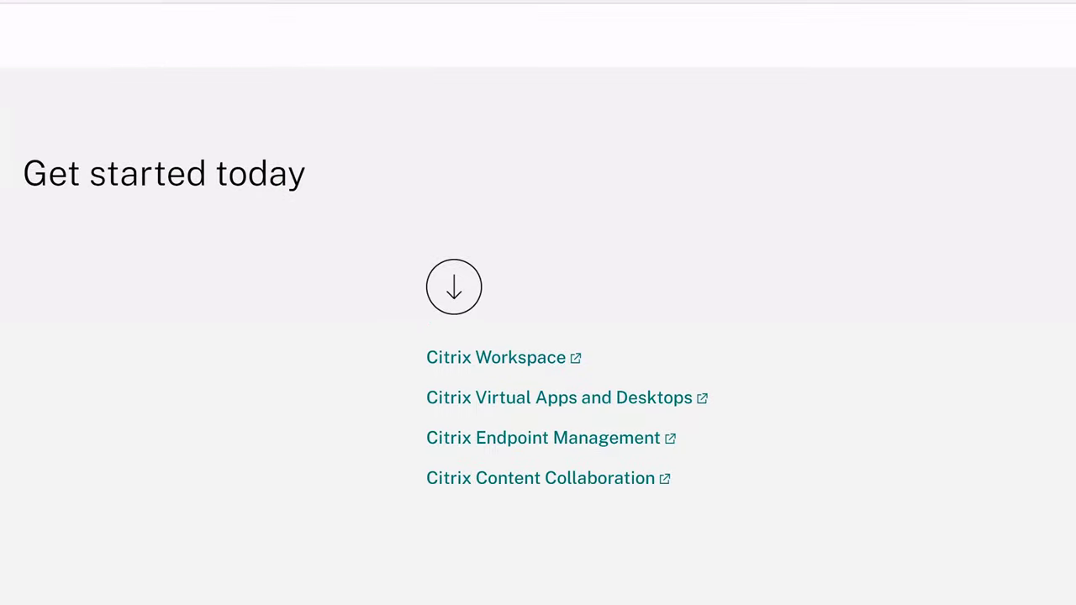
{"action": "left_click", "coordinate": [516, 361]}
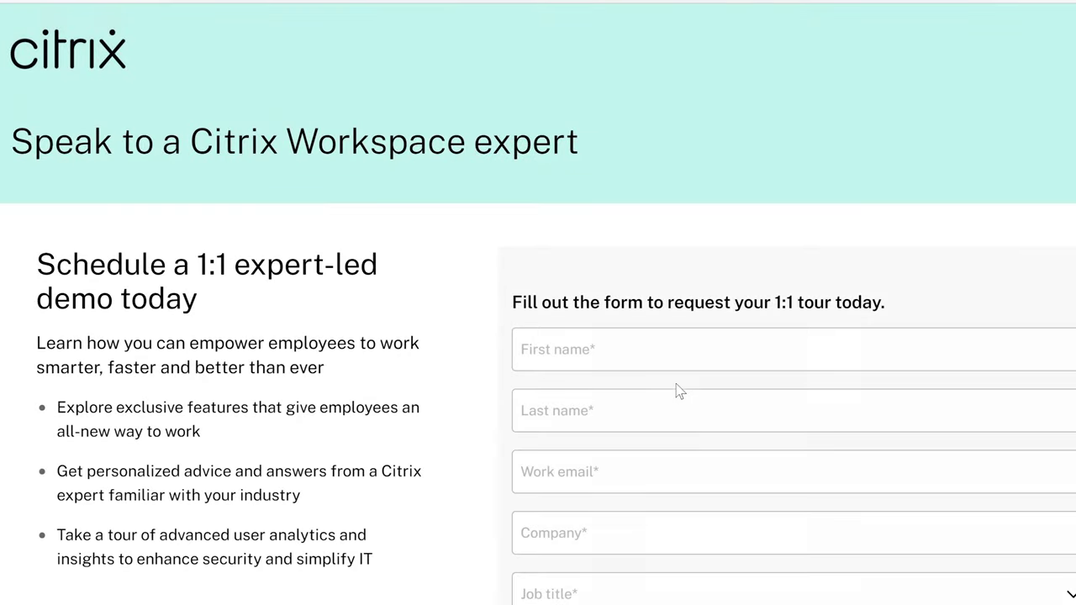
{"action": "scroll", "coordinate": [679, 391], "scroll_direction": "down", "scroll_amount": 3}
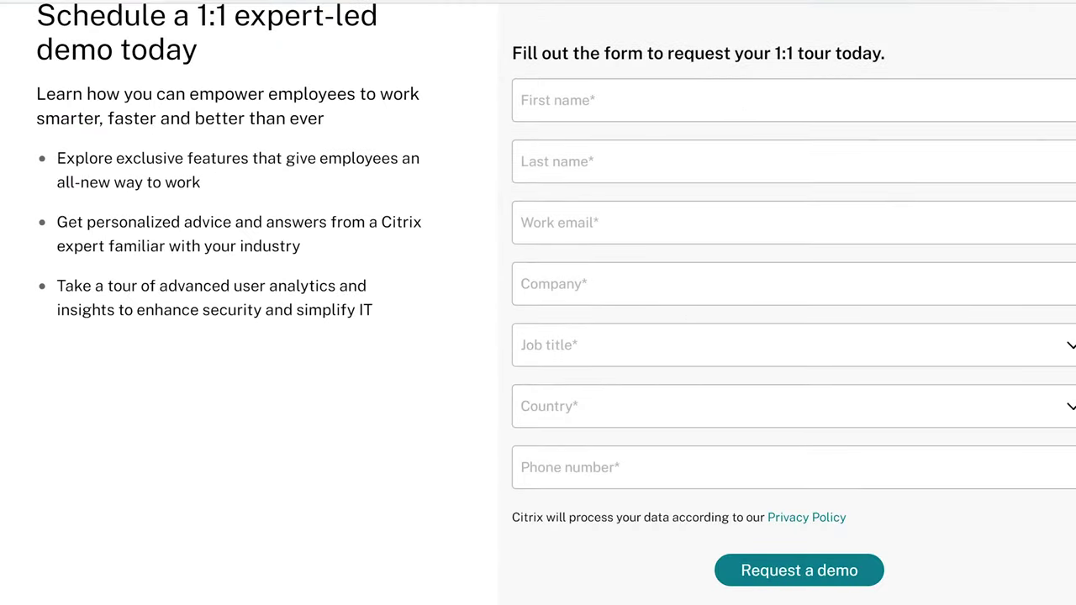
{"action": "left_click", "coordinate": [582, 116]}
{"action": "left_click", "coordinate": [416, 179]}
{"action": "scroll", "coordinate": [309, 385], "scroll_direction": "up", "scroll_amount": 3}
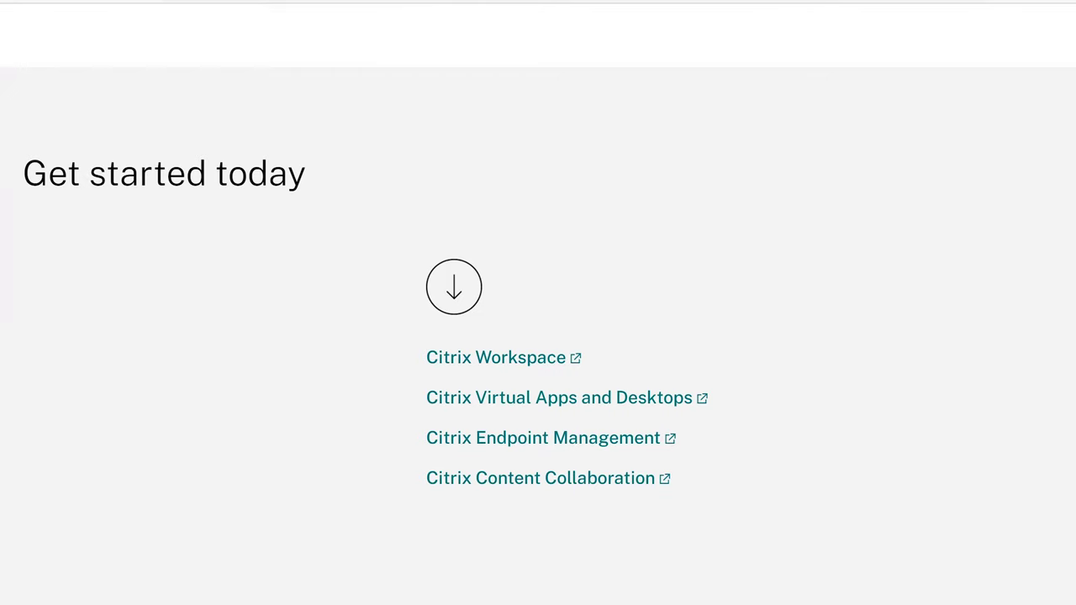
{"action": "left_click", "coordinate": [34, 1]}
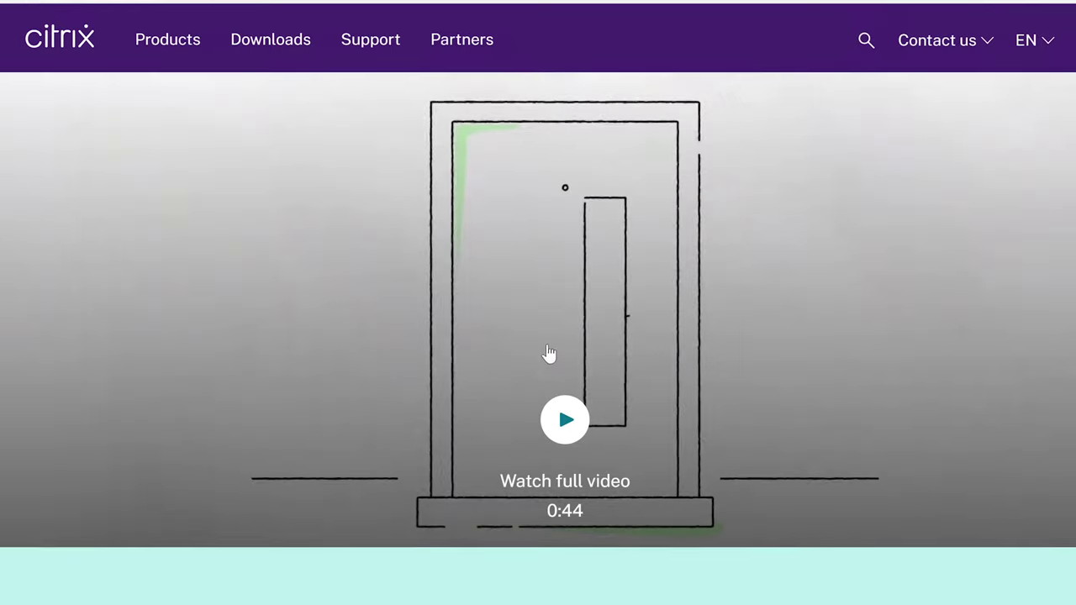
{"action": "left_click", "coordinate": [30, 0]}
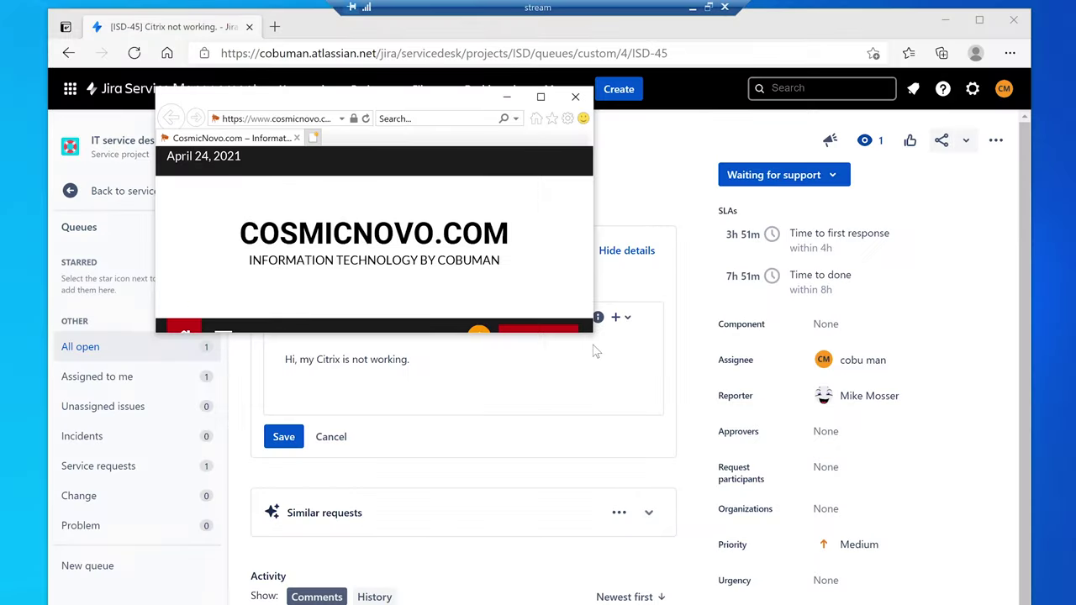
{"action": "left_click_drag", "start_coordinate": [592, 331], "coordinate": [946, 604]}
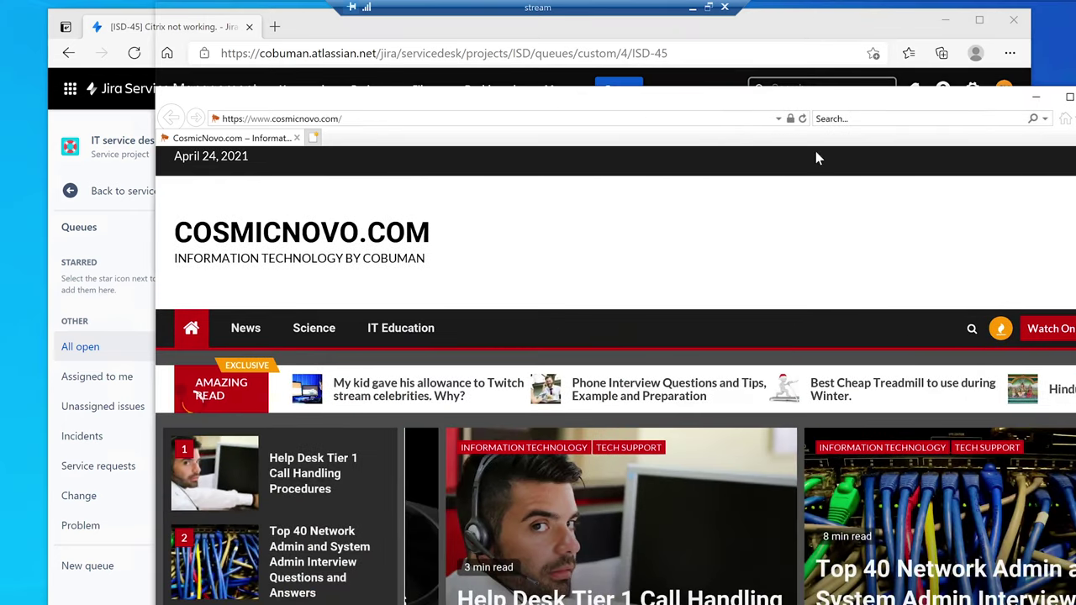
{"action": "left_click_drag", "start_coordinate": [816, 157], "coordinate": [825, 18]}
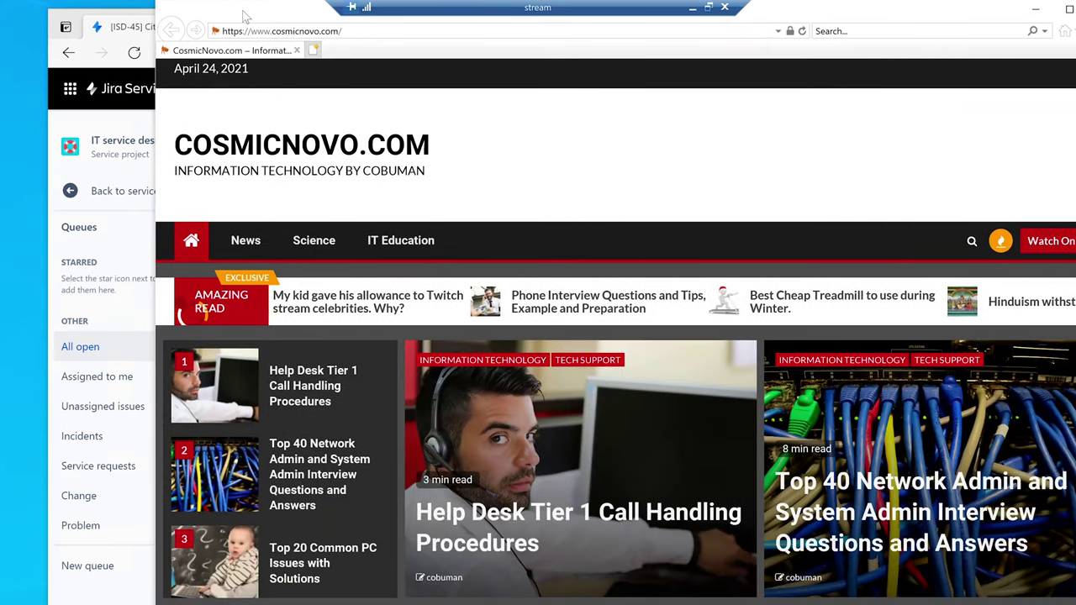
{"action": "left_click_drag", "start_coordinate": [239, 18], "coordinate": [176, 19]}
{"action": "left_click", "coordinate": [215, 31]}
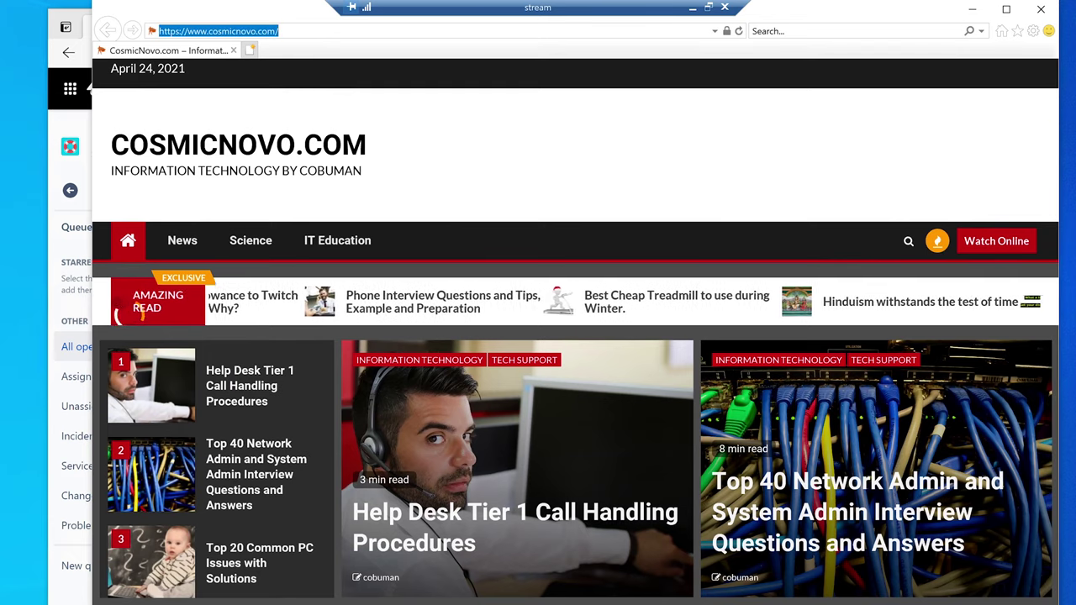
{"action": "type", "text": "https://storefront-316.demodooms.com/Citrix/SF316Rf/"}
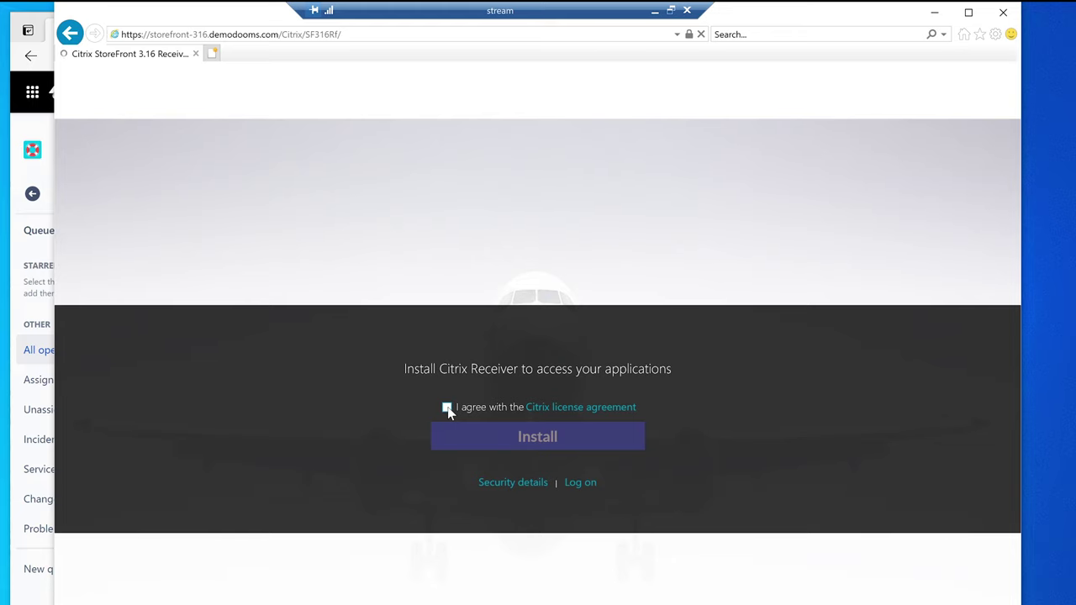
- Minimize both browser windows and examine the properties of the CitrixReceiver installer on the desktop
{"action": "left_click", "coordinate": [934, 12]}
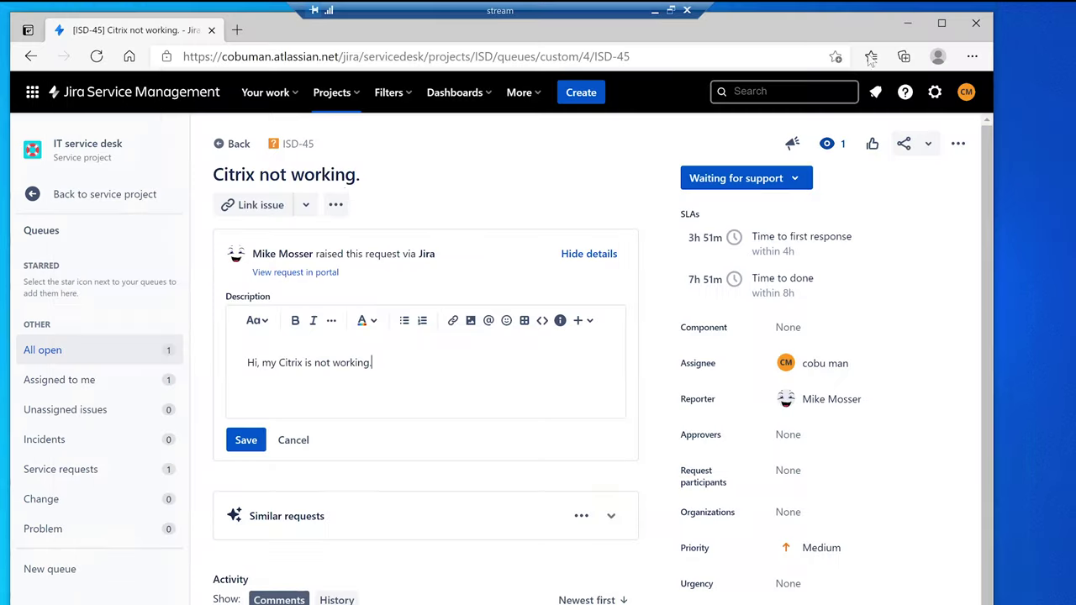
{"action": "left_click", "coordinate": [908, 22]}
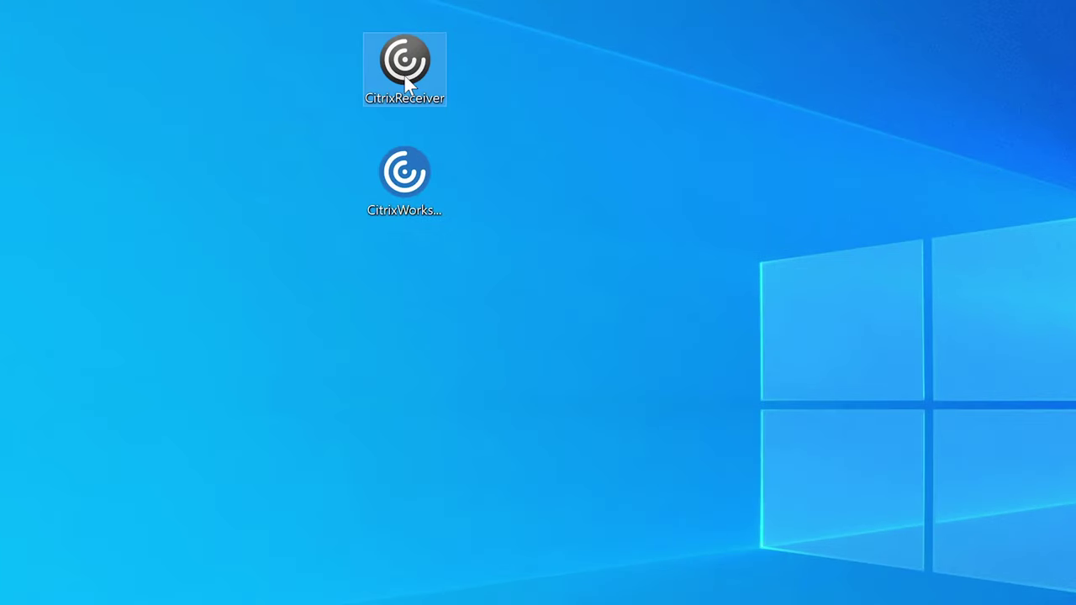
{"action": "right_click", "coordinate": [435, 186]}
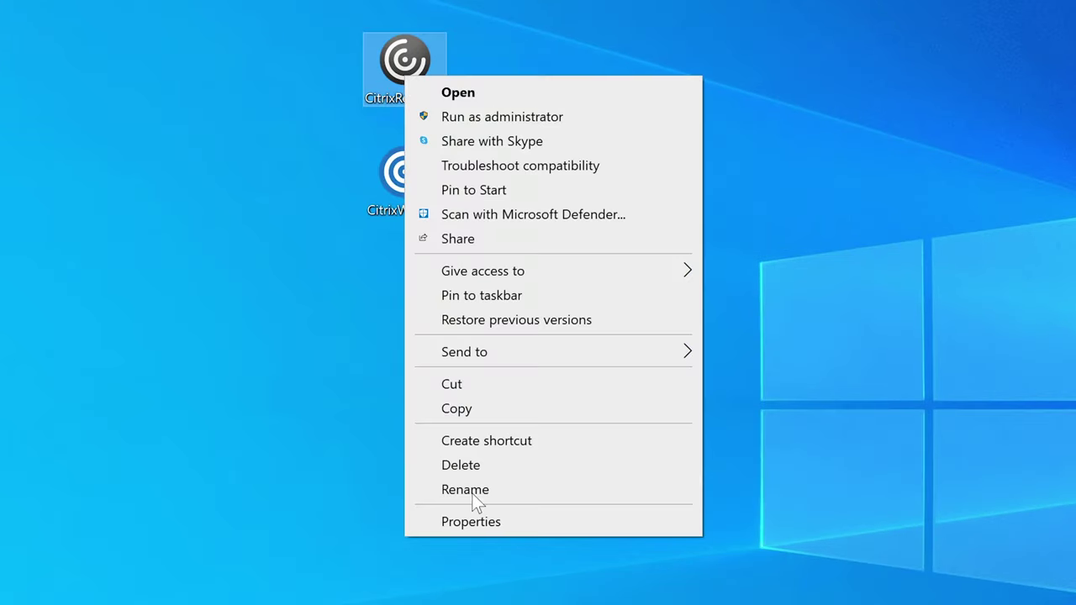
{"action": "left_click", "coordinate": [473, 522]}
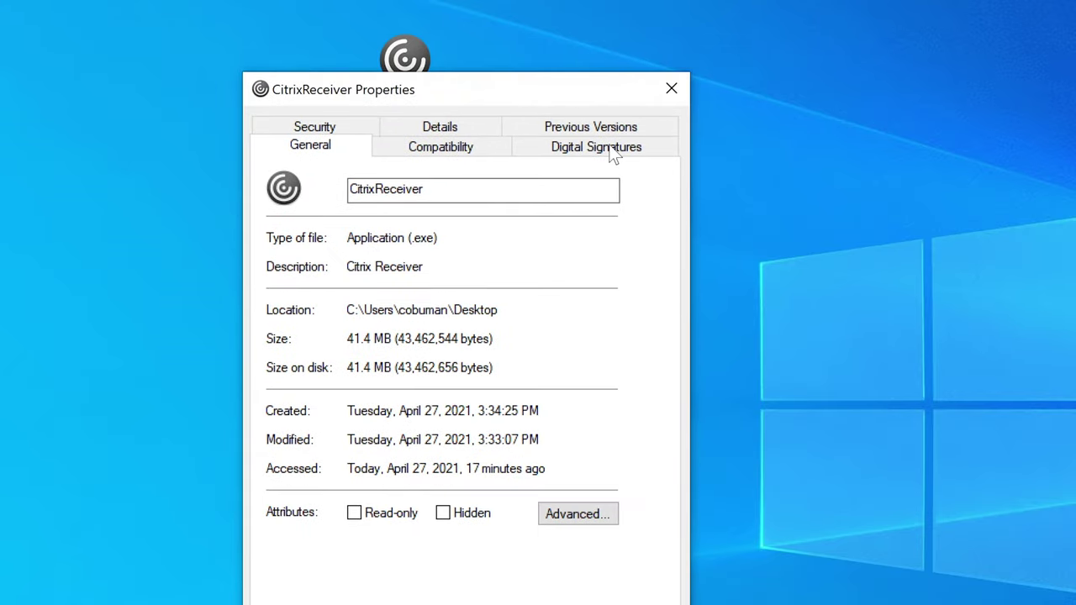
{"action": "left_click", "coordinate": [672, 89]}
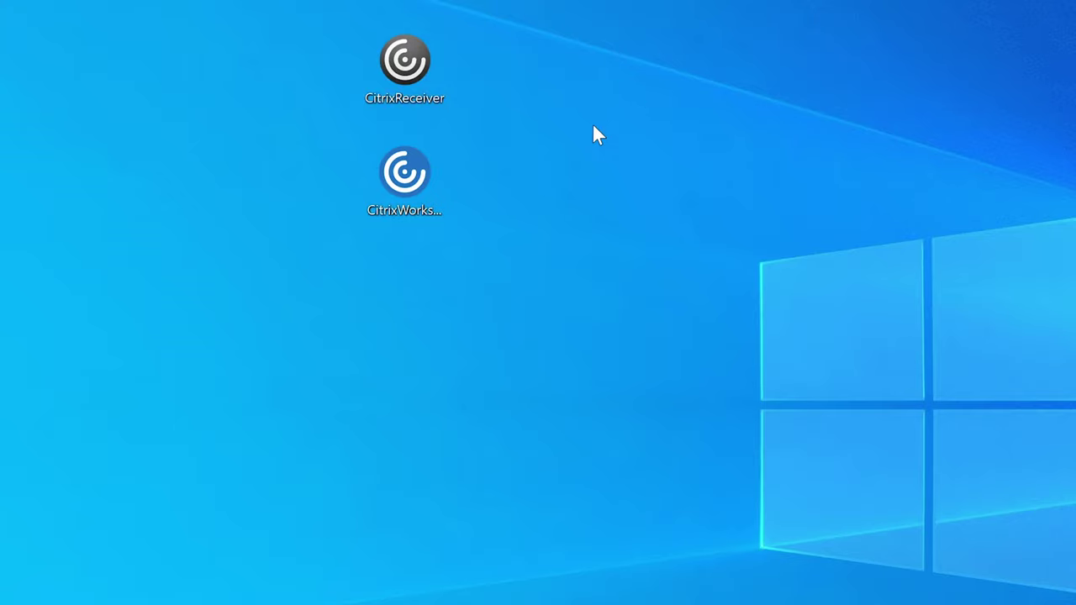
- Compare the file description, version and size of the CitrixWorkspaceApp and CitrixReceiver installers on the desktop
{"action": "mouse_move", "coordinate": [434, 215]}
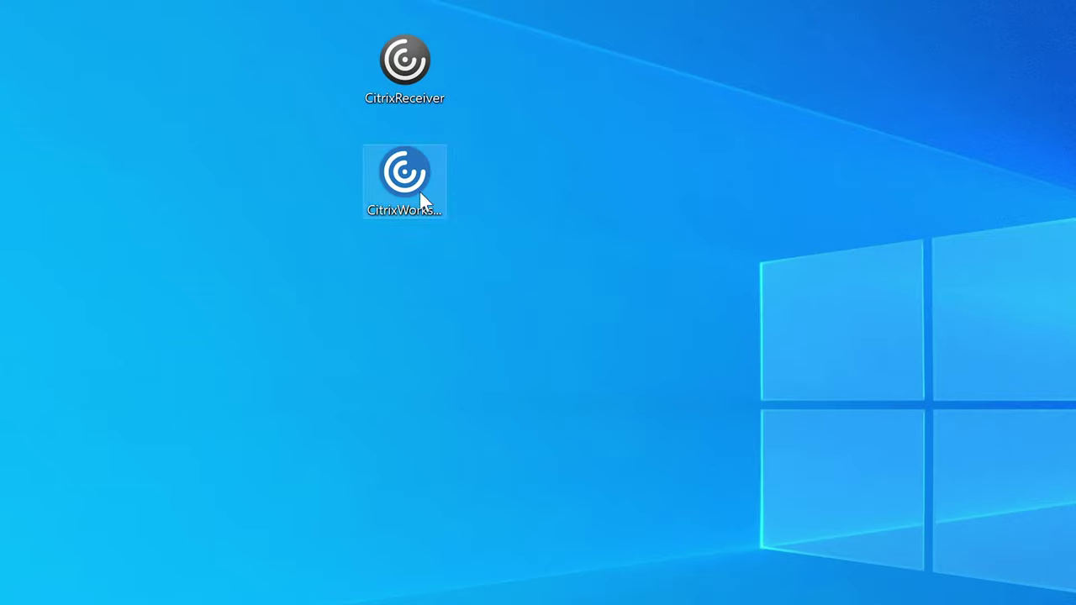
{"action": "left_click", "coordinate": [433, 184]}
{"action": "mouse_move", "coordinate": [420, 192]}
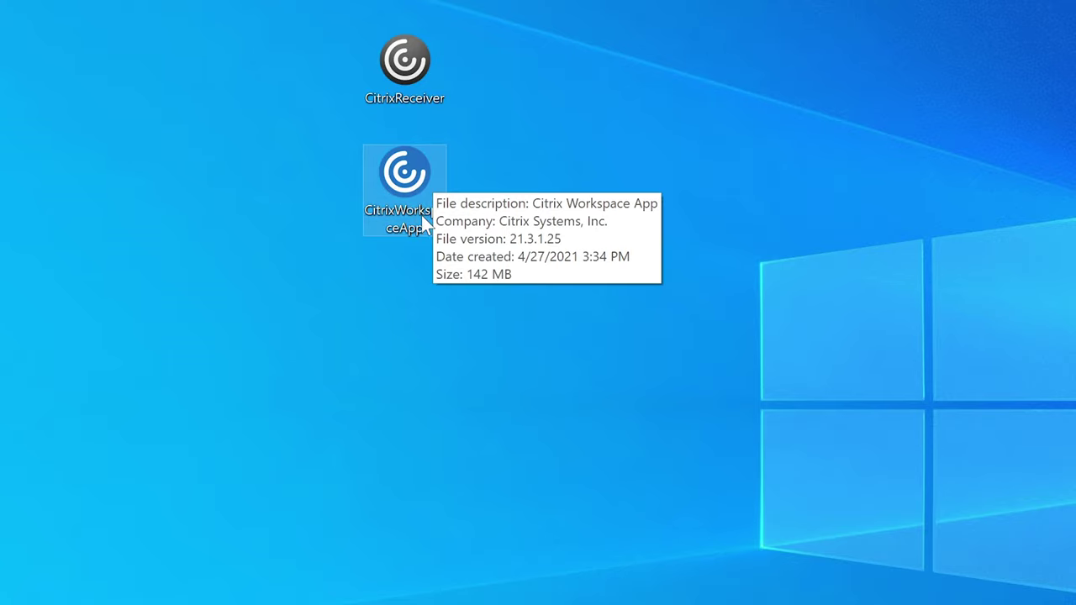
{"action": "left_click", "coordinate": [400, 103]}
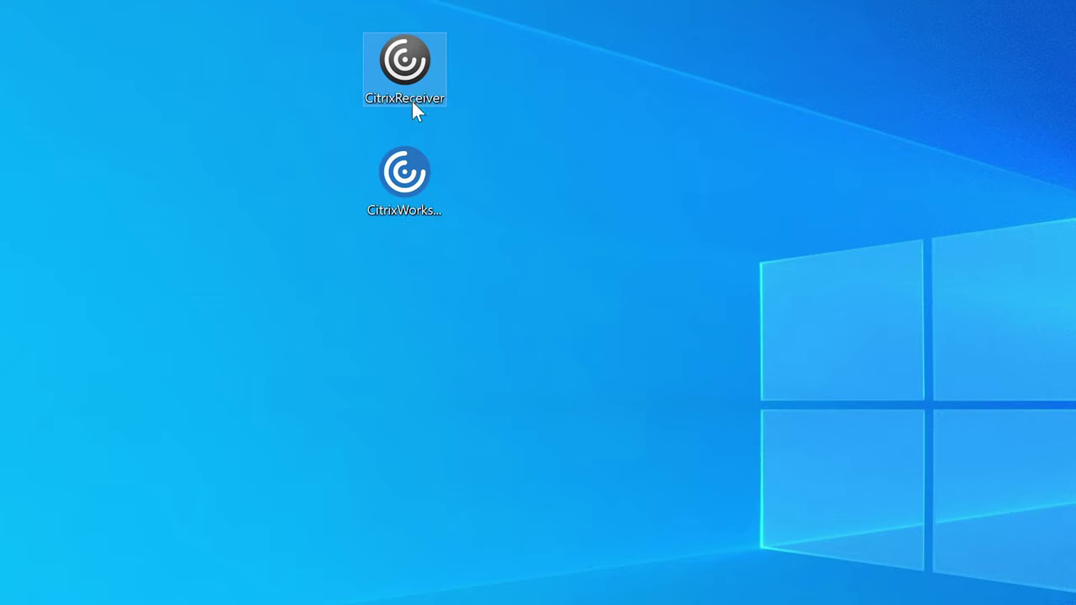
{"action": "mouse_move", "coordinate": [413, 107]}
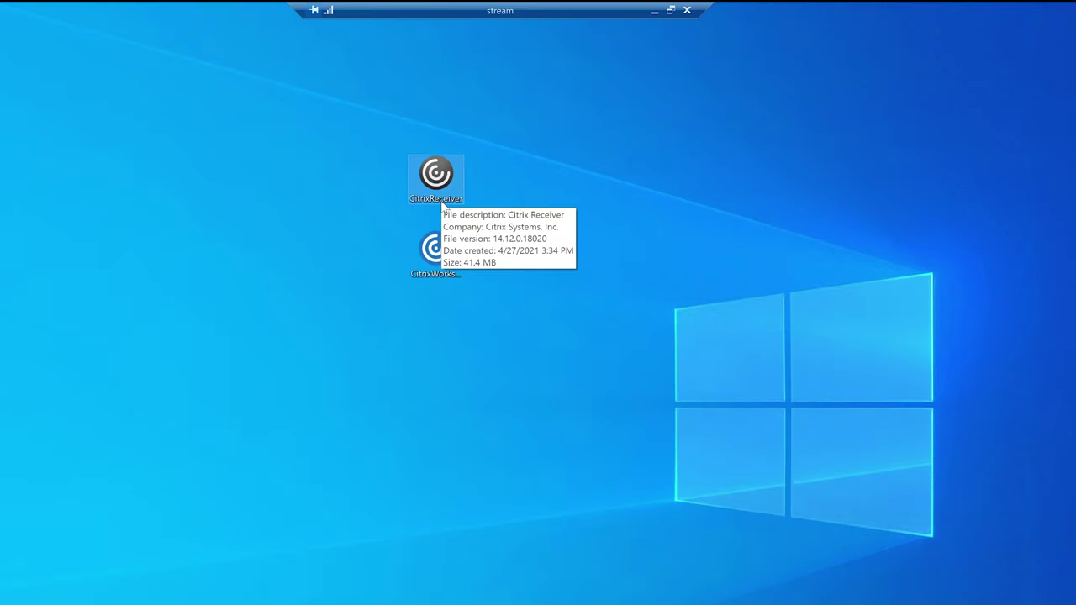
{"action": "left_click", "coordinate": [437, 247]}
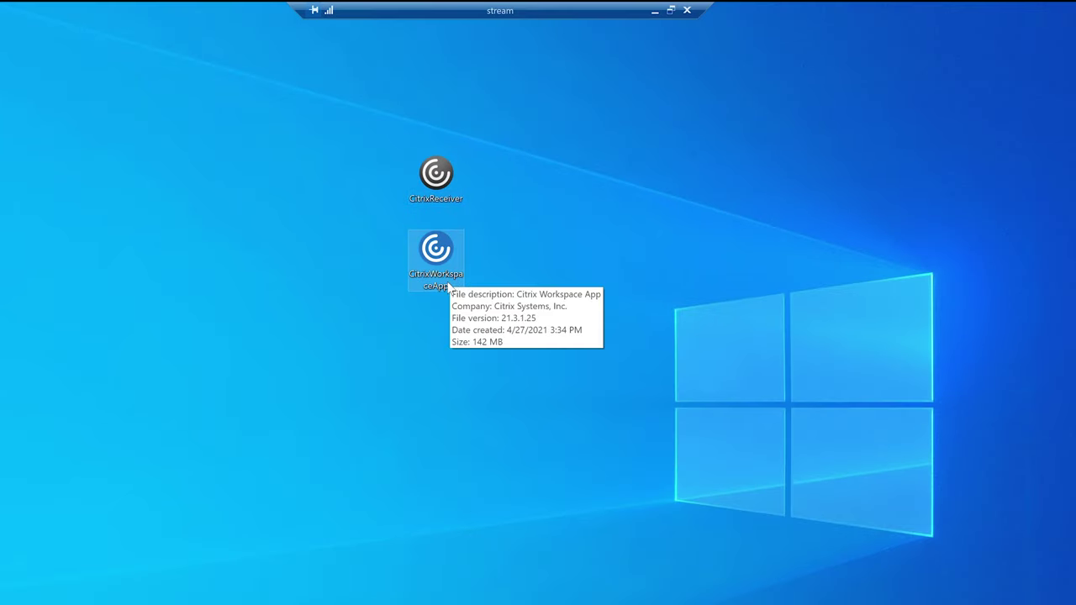
{"action": "left_click", "coordinate": [586, 365]}
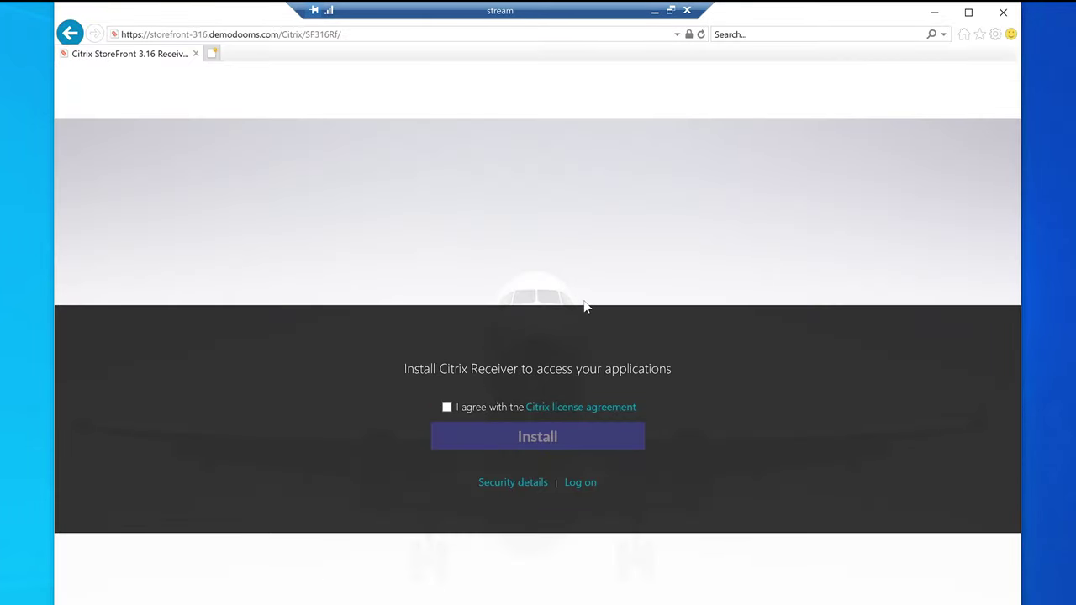
- Agree to the Citrix license agreement on the StoreFront page, request the Receiver install and run CitrixReceiverWeb.exe
{"action": "left_click", "coordinate": [447, 408]}
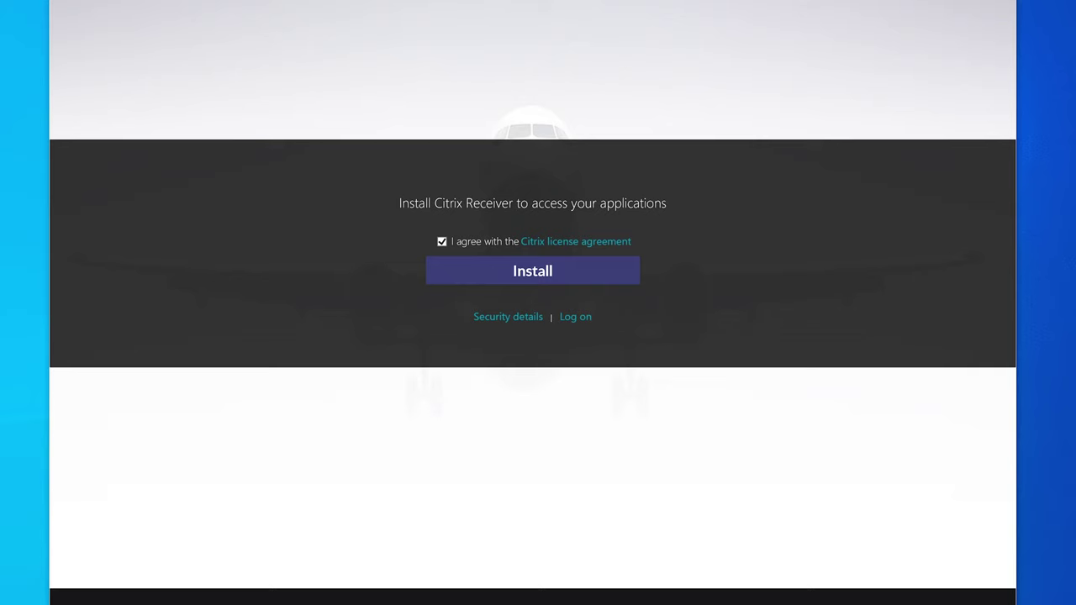
{"action": "left_click", "coordinate": [561, 269]}
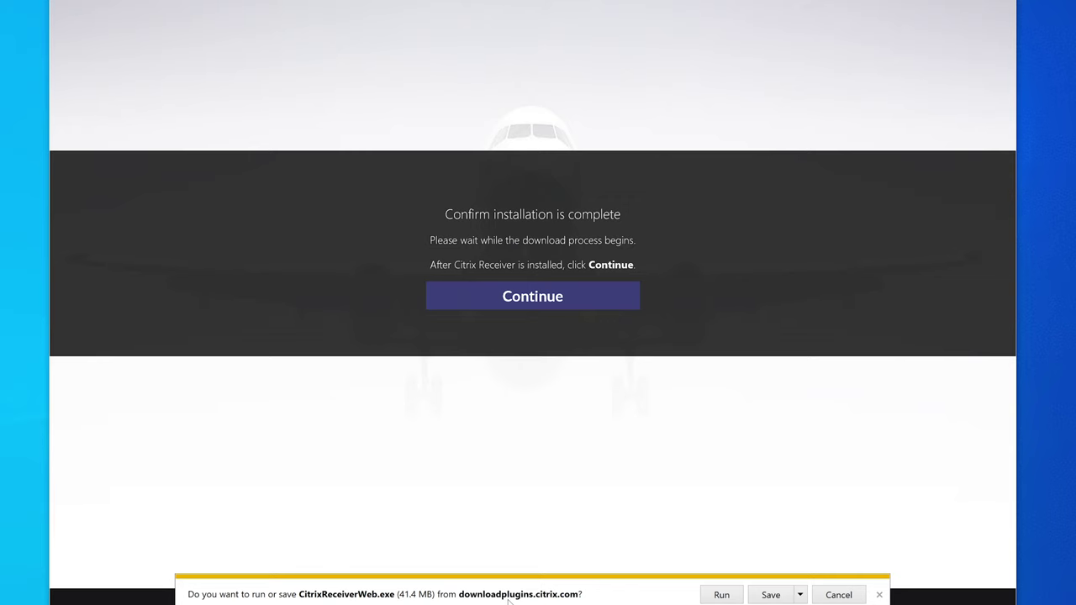
{"action": "left_click", "coordinate": [721, 595]}
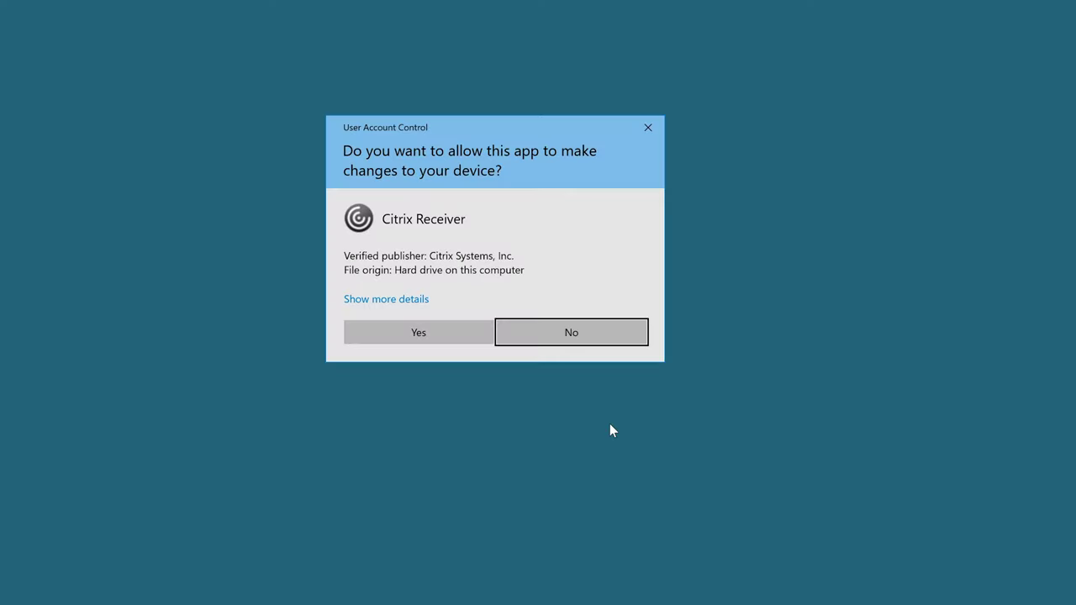
- Allow Citrix Receiver to make changes, accept its license agreement, and complete the installation
{"action": "left_click", "coordinate": [417, 336]}
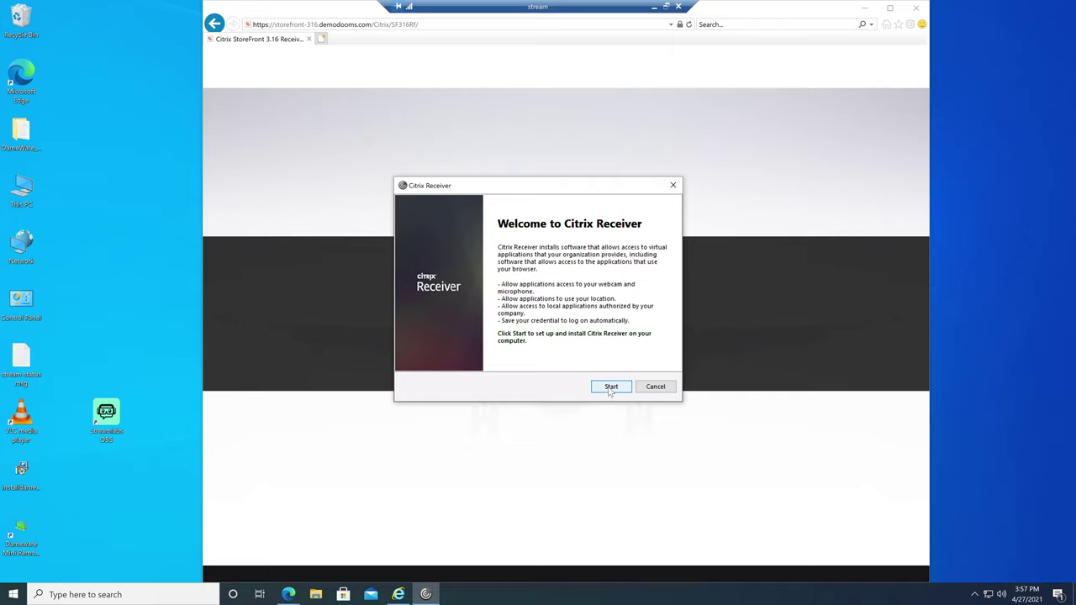
{"action": "left_click", "coordinate": [611, 388]}
{"action": "left_click", "coordinate": [611, 390]}
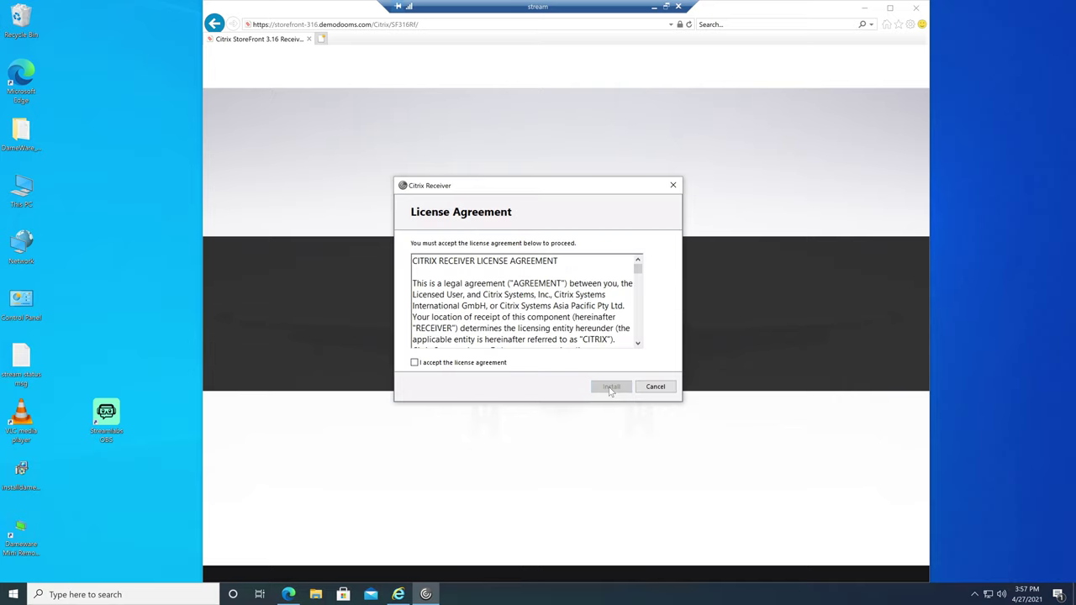
{"action": "left_click", "coordinate": [497, 368]}
{"action": "left_click", "coordinate": [611, 388]}
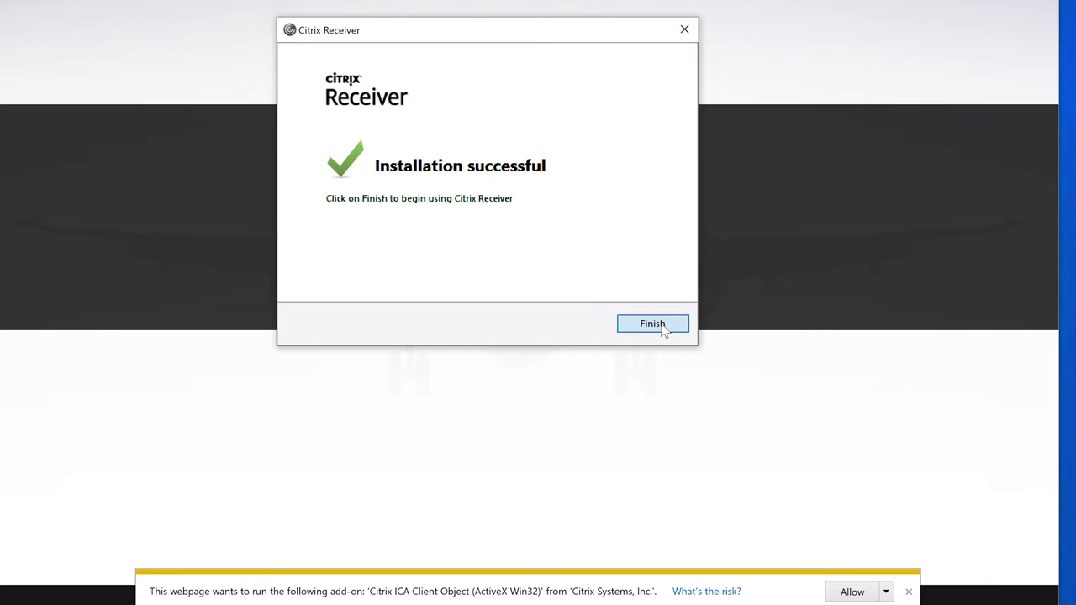
{"action": "left_click", "coordinate": [627, 171]}
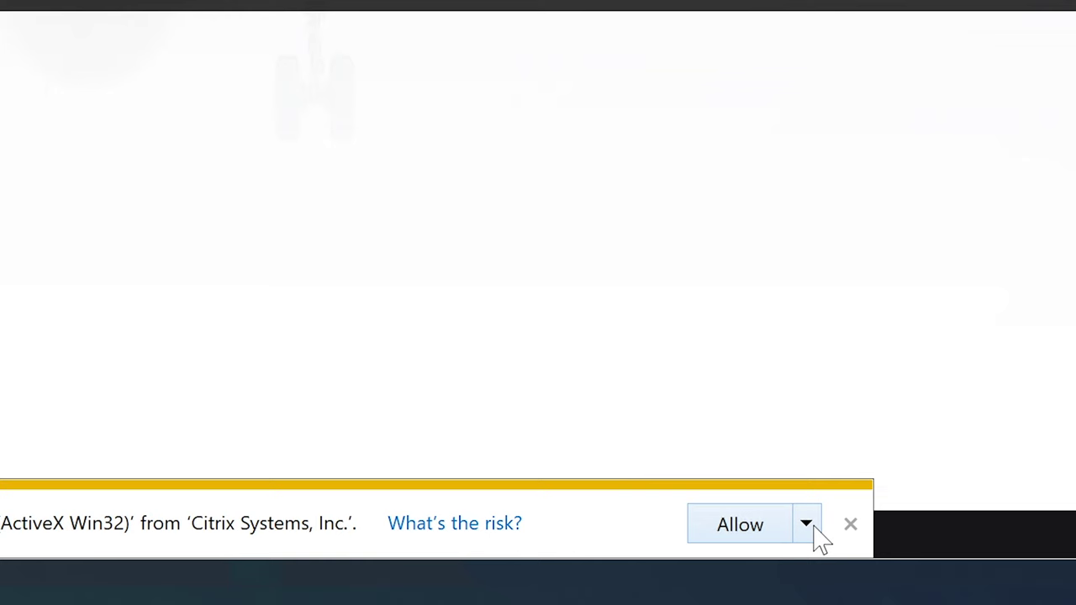
- Allow the Citrix ICA Client add-on and permit Citrix Connection Manager without showing its warning again
{"action": "left_click", "coordinate": [887, 592]}
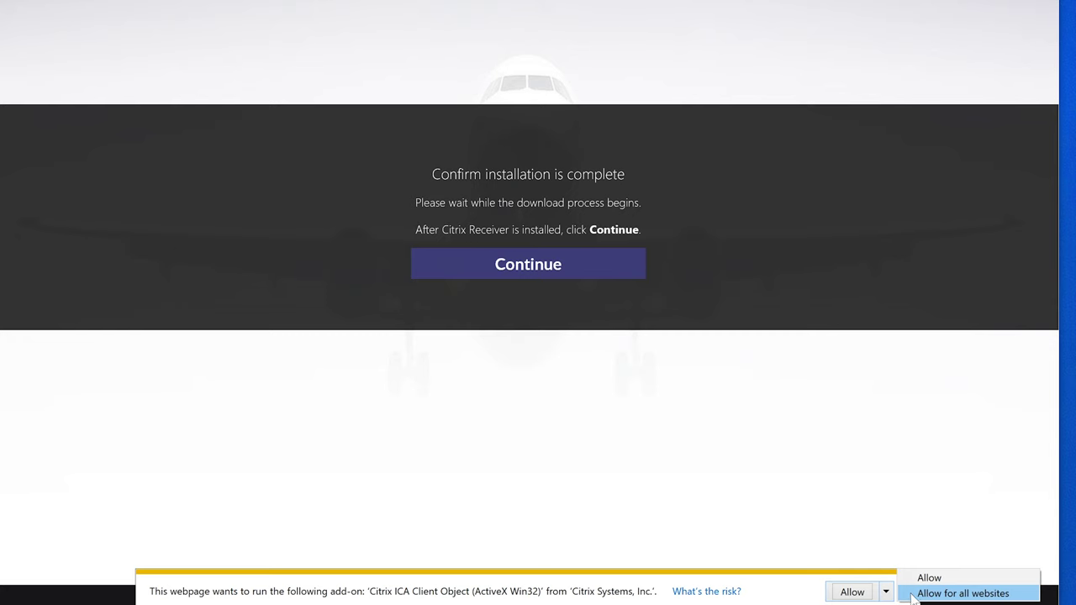
{"action": "left_click", "coordinate": [777, 597]}
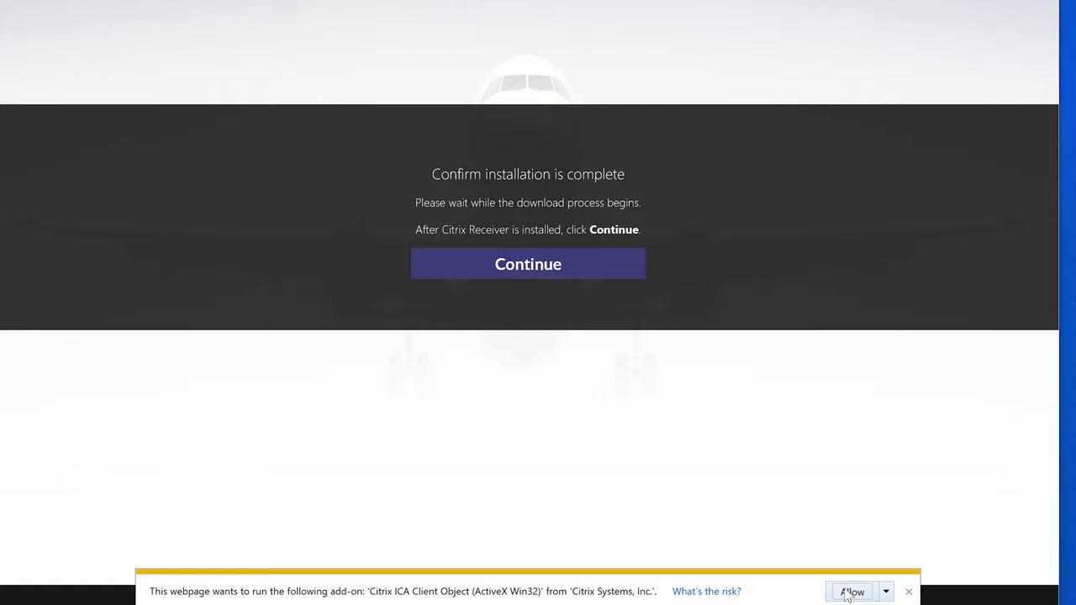
{"action": "left_click", "coordinate": [847, 594]}
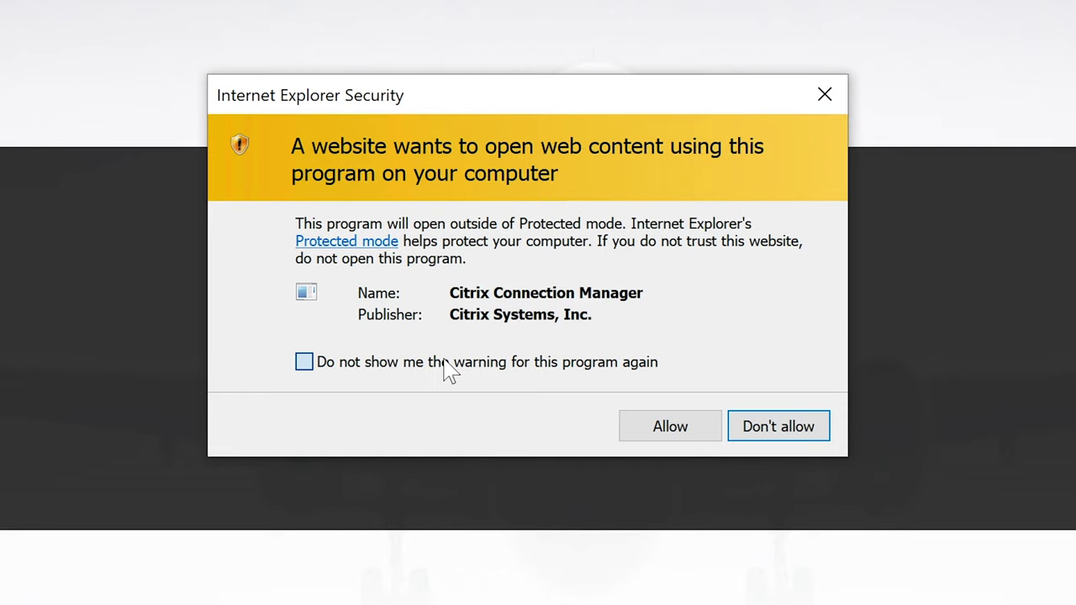
{"action": "left_click", "coordinate": [445, 363]}
{"action": "left_click_drag", "start_coordinate": [429, 99], "coordinate": [448, 103]}
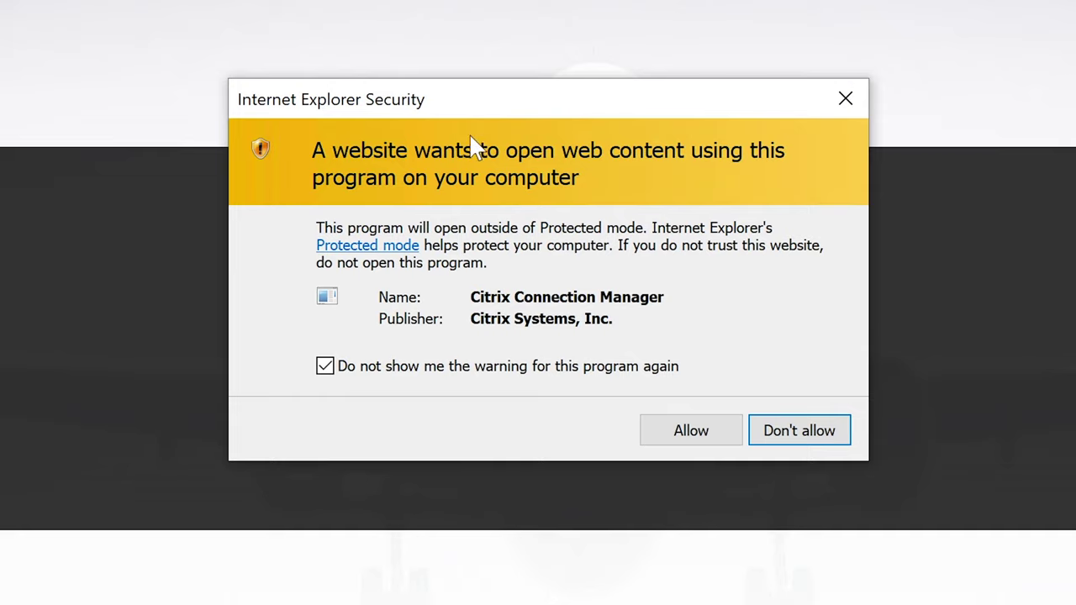
{"action": "left_click", "coordinate": [681, 439]}
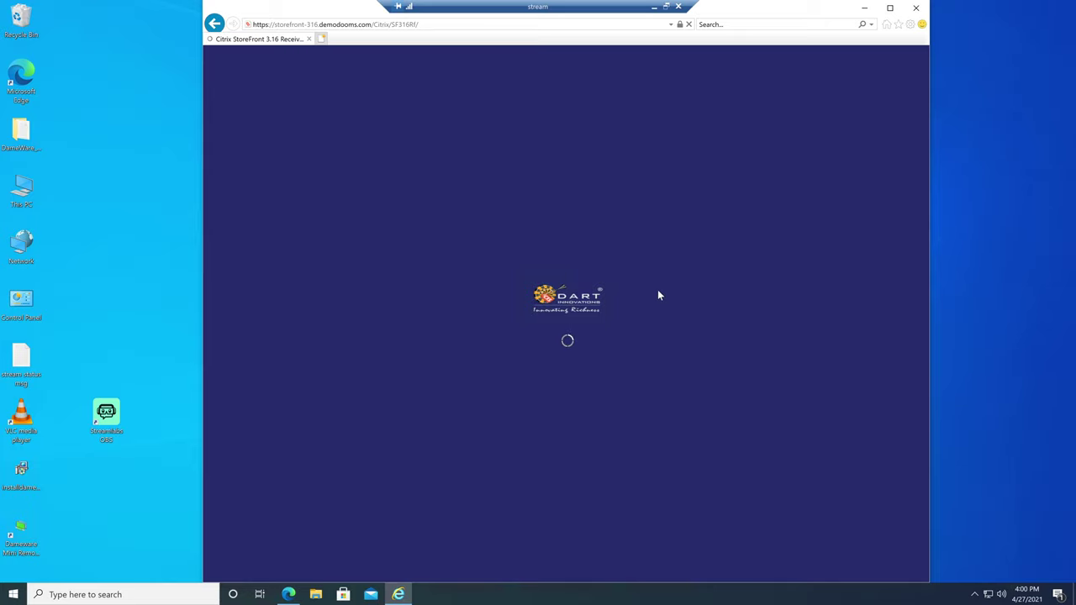
- Examine the status and details of the Citrix ICA Client among the Internet Explorer add-ons
{"action": "left_click", "coordinate": [911, 24]}
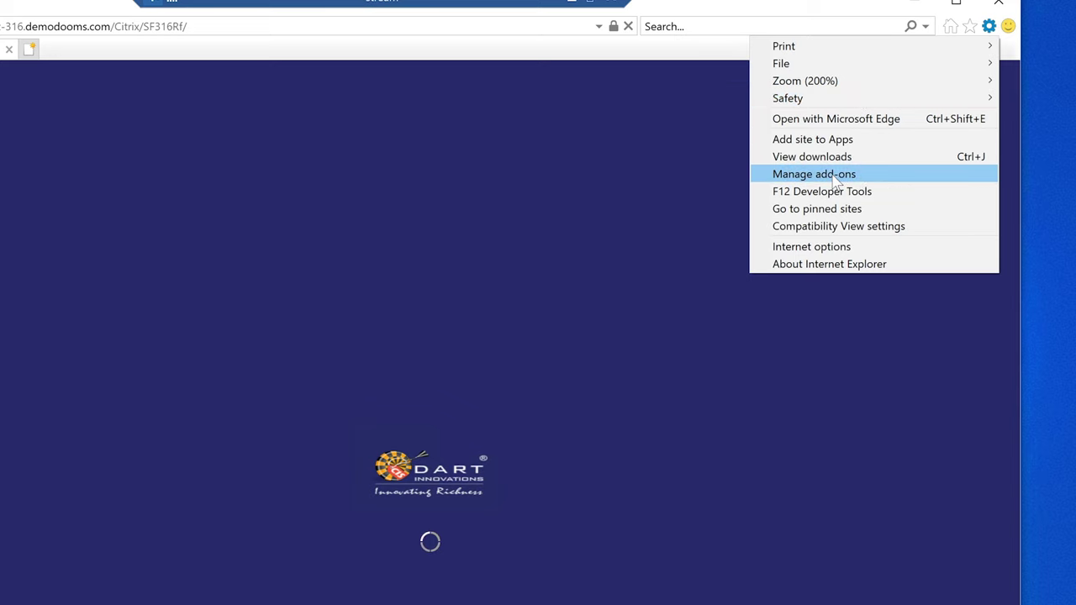
{"action": "left_click", "coordinate": [836, 175]}
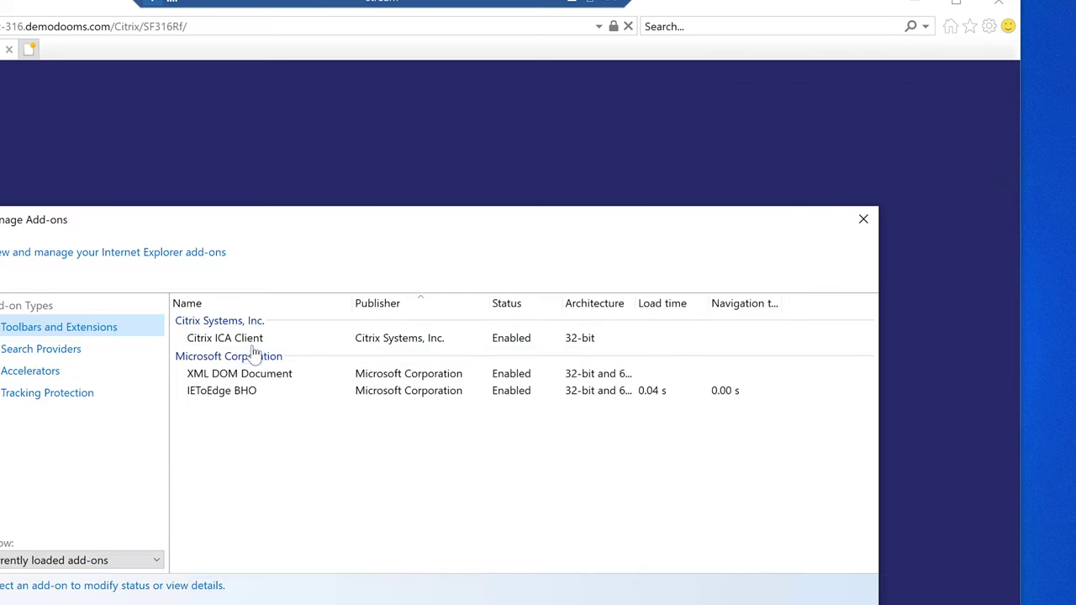
{"action": "left_click", "coordinate": [254, 340]}
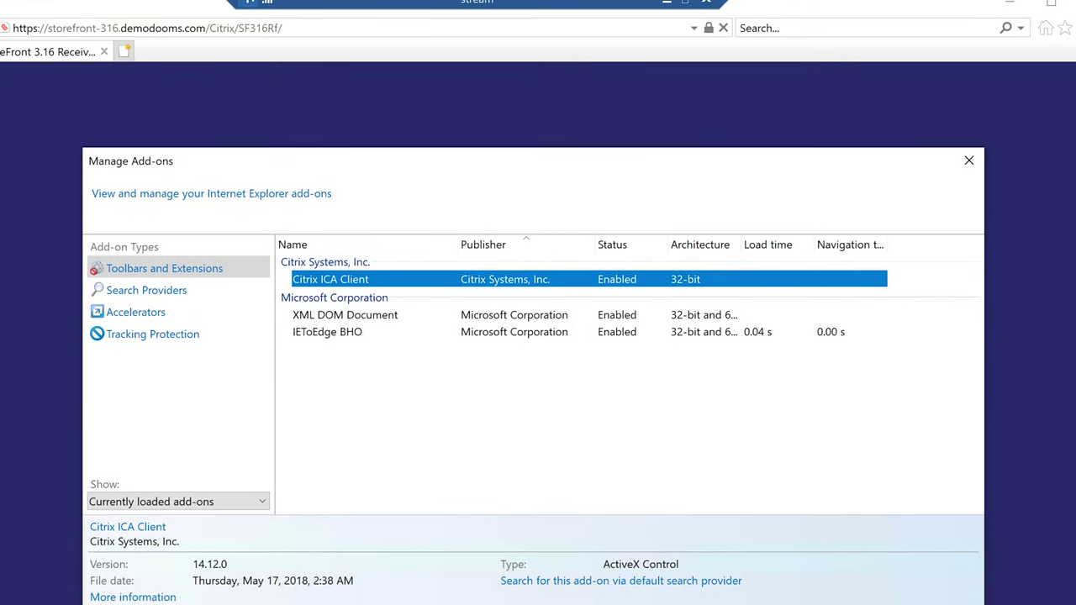
{"action": "right_click", "coordinate": [627, 284]}
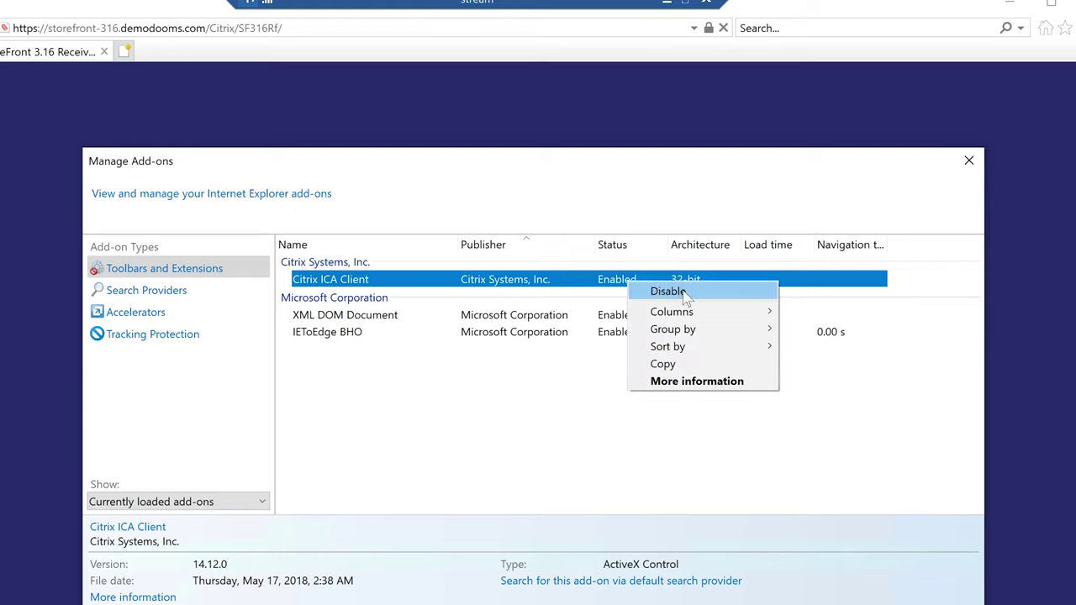
{"action": "left_click", "coordinate": [632, 210]}
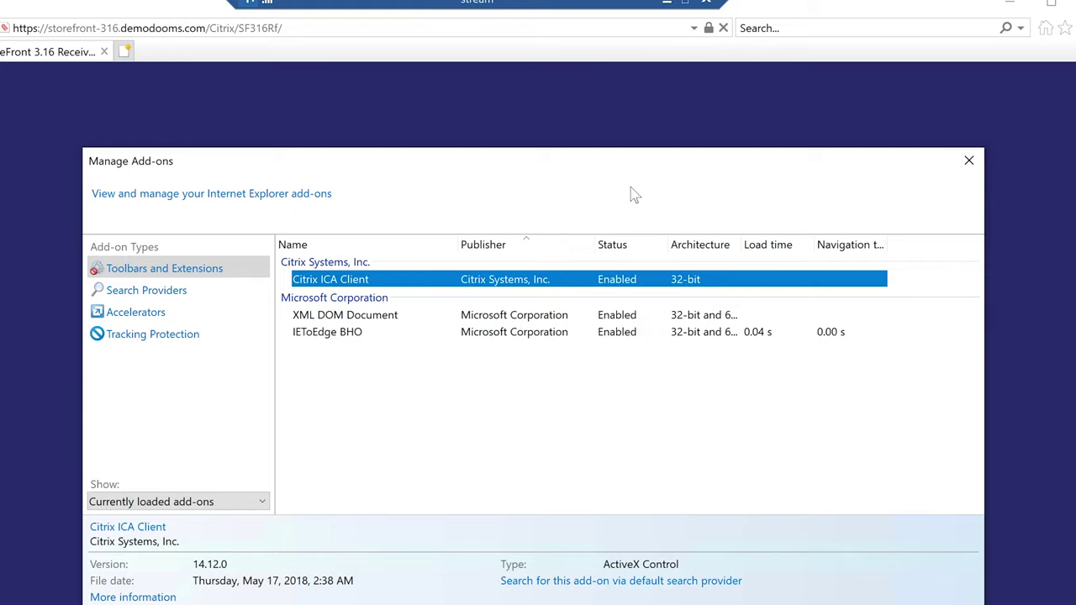
{"action": "left_click", "coordinate": [969, 159]}
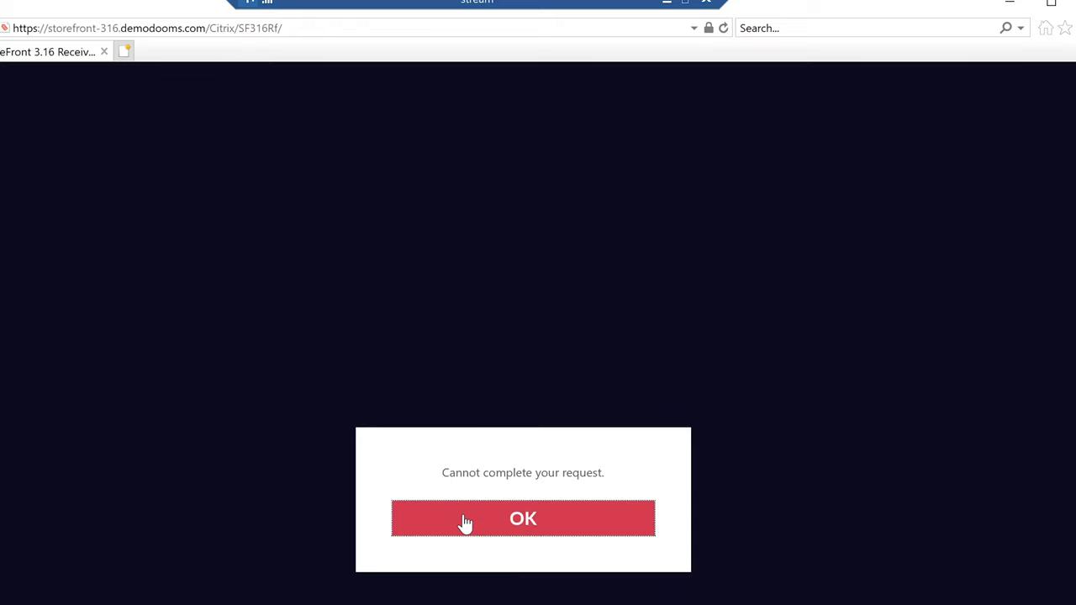
- Dismiss the StoreFront error message and review who raised the Citrix request in Jira
{"action": "left_click", "coordinate": [511, 525]}
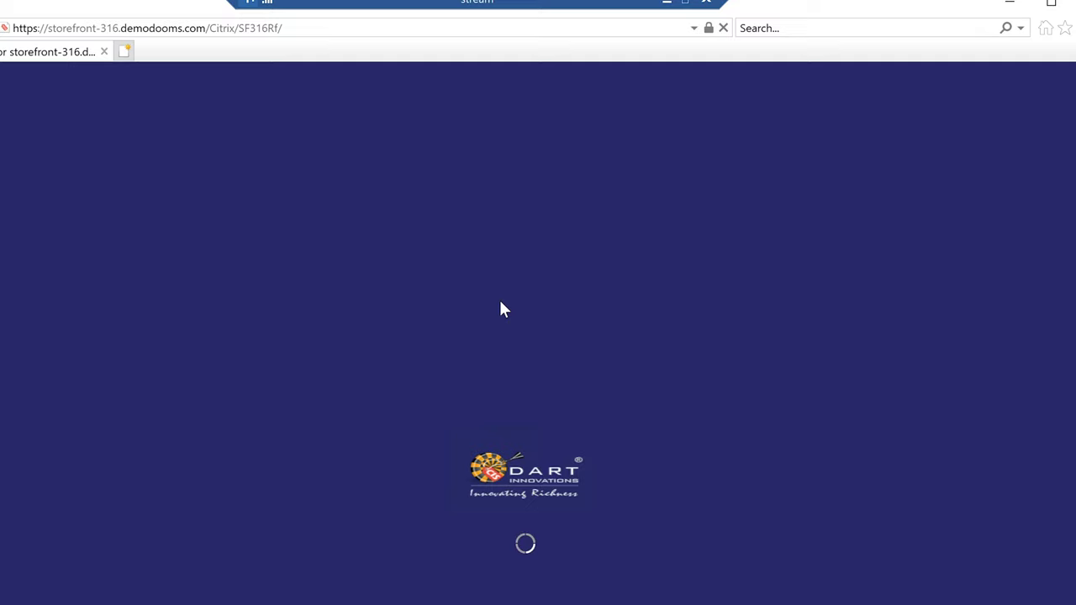
{"action": "left_click", "coordinate": [305, 32]}
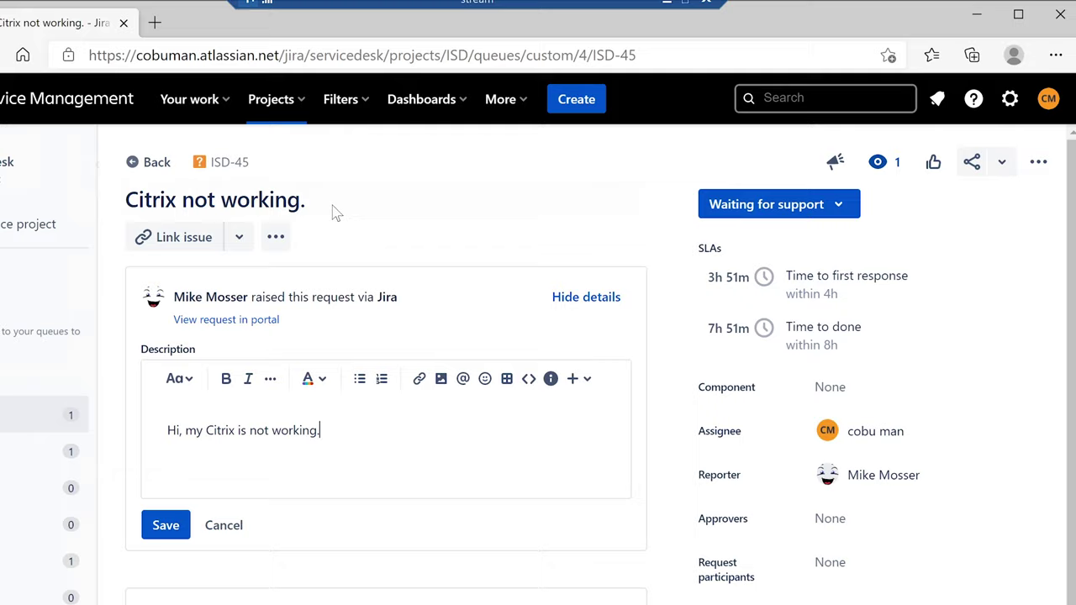
{"action": "left_click_drag", "start_coordinate": [186, 296], "coordinate": [225, 297]}
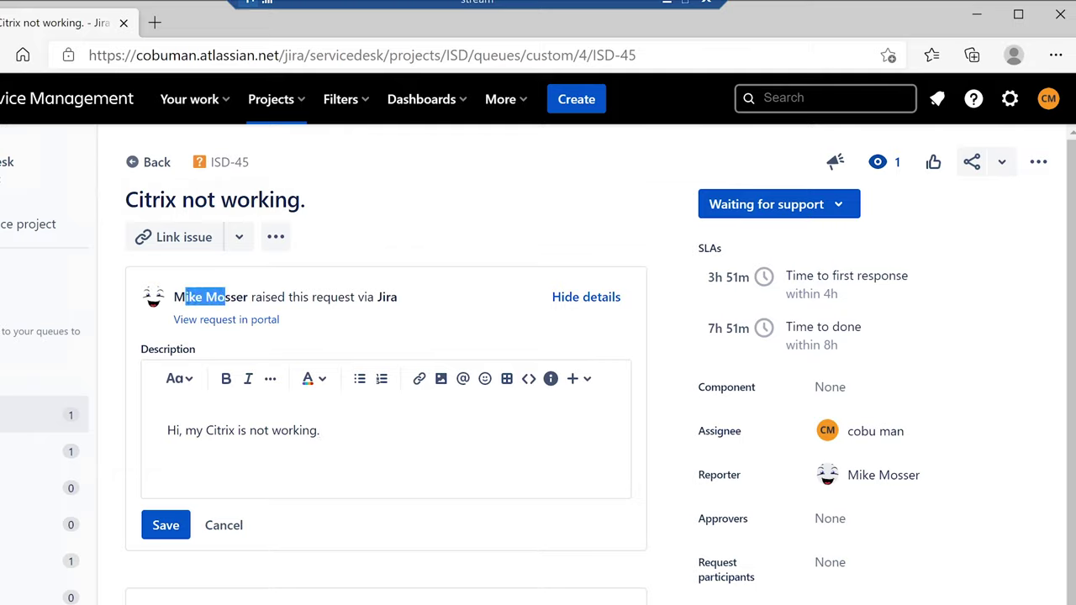
{"action": "left_click", "coordinate": [975, 15]}
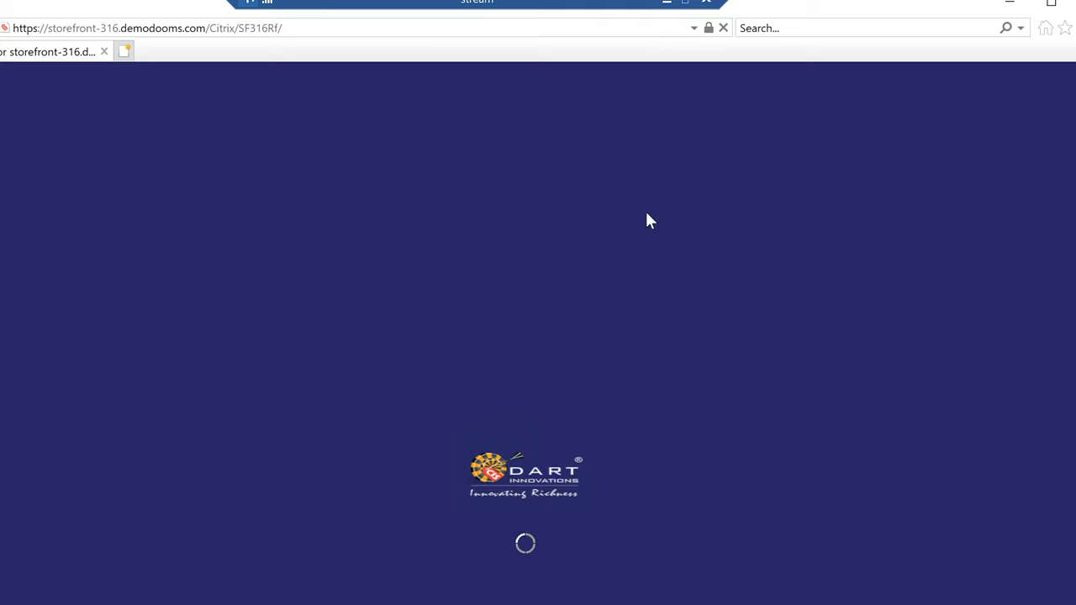
- Copy the StoreFront URL and load it in a new tab of the Edge window that holds the Jira request
{"action": "left_click", "coordinate": [311, 31]}
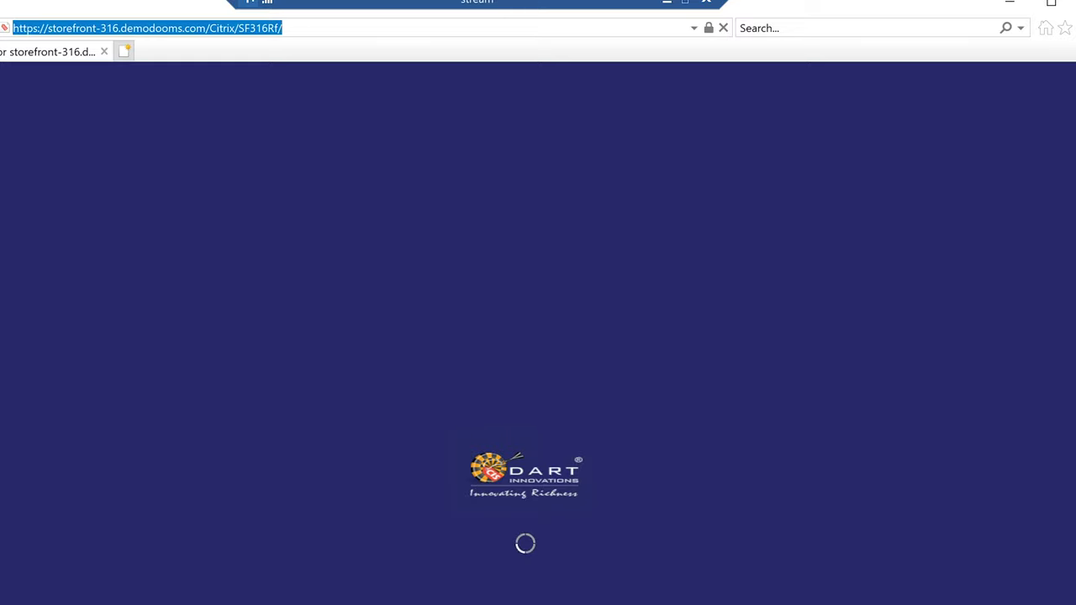
{"action": "right_click", "coordinate": [246, 28]}
{"action": "left_click", "coordinate": [277, 70]}
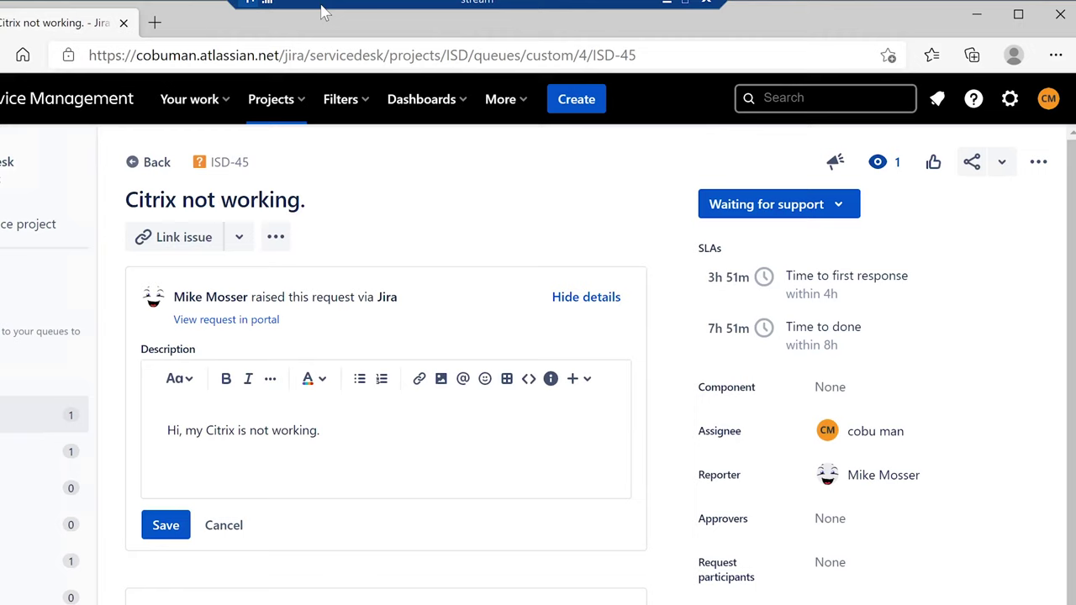
{"action": "left_click", "coordinate": [154, 23]}
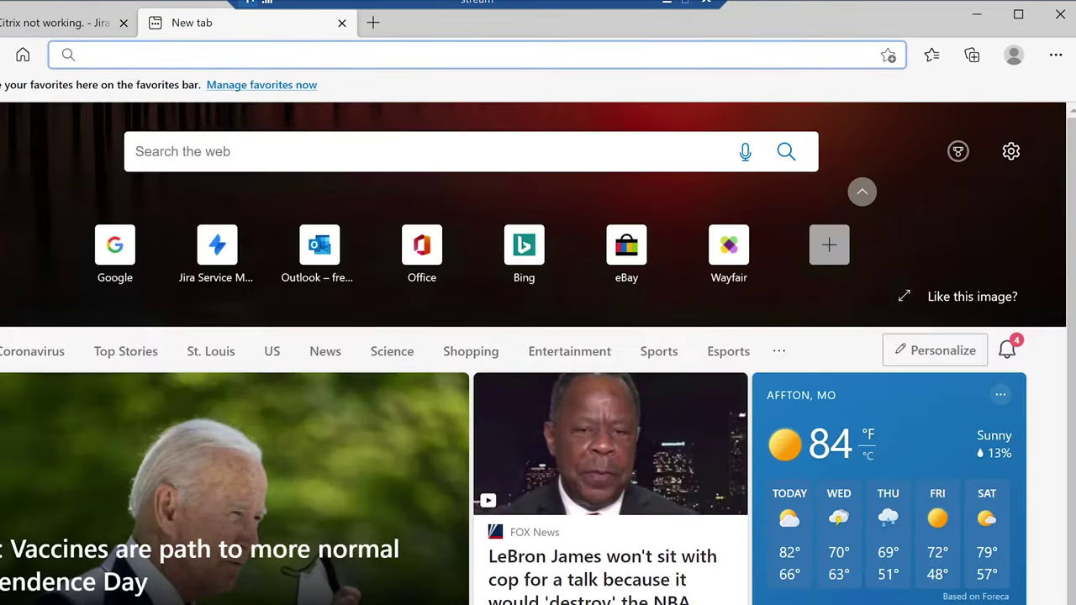
{"action": "key", "text": "ctrl+v"}
{"action": "key", "text": "Return"}
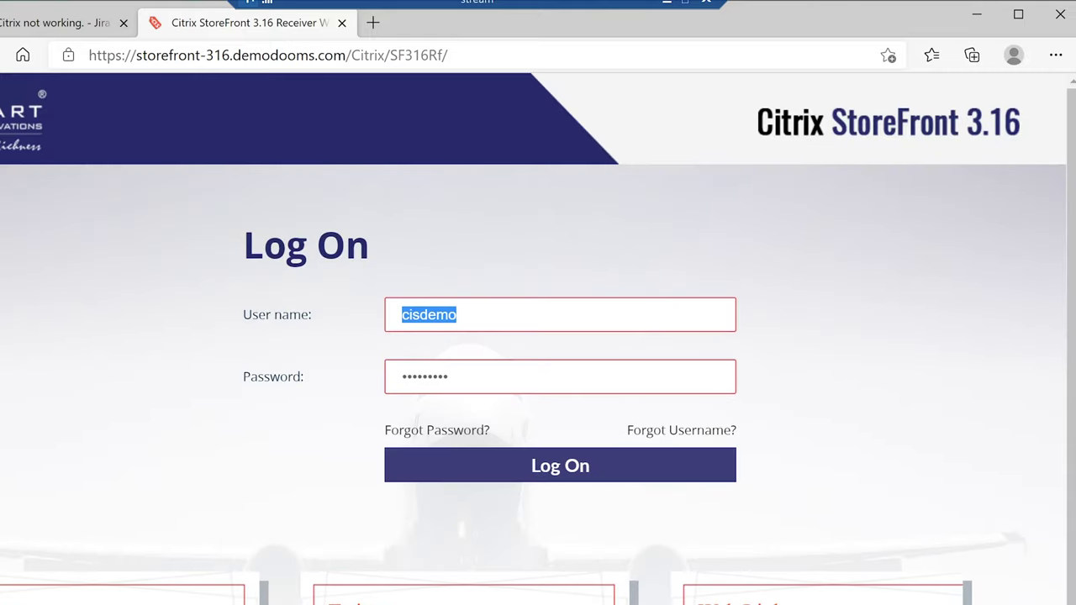
- Try to log on to StoreFront with the prefilled credentials, and close the StoreFront tab
{"action": "left_click", "coordinate": [509, 480]}
{"action": "left_click", "coordinate": [449, 376]}
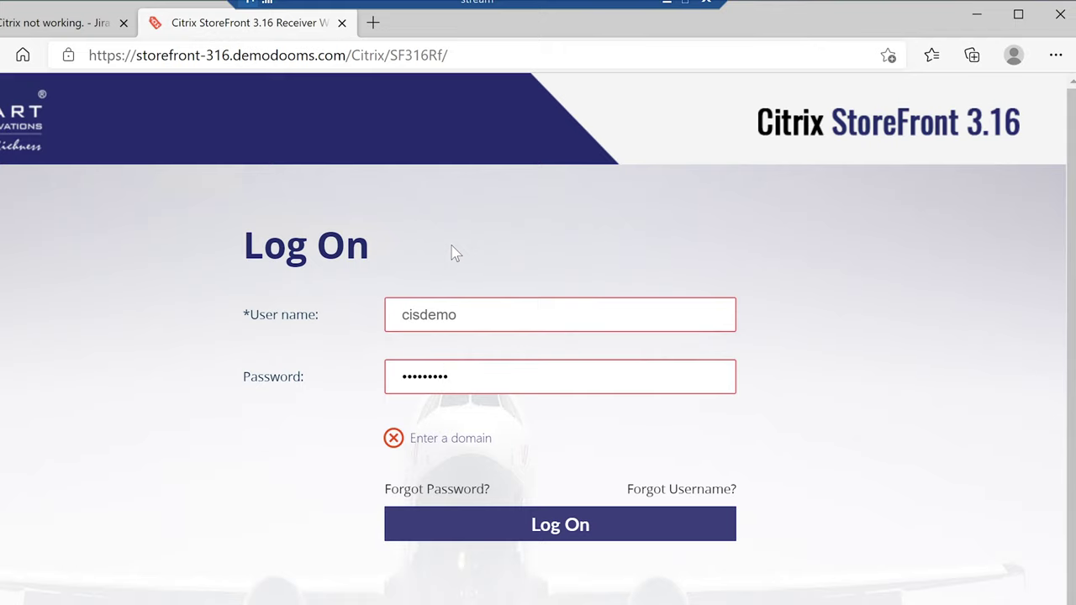
{"action": "left_click", "coordinate": [372, 23]}
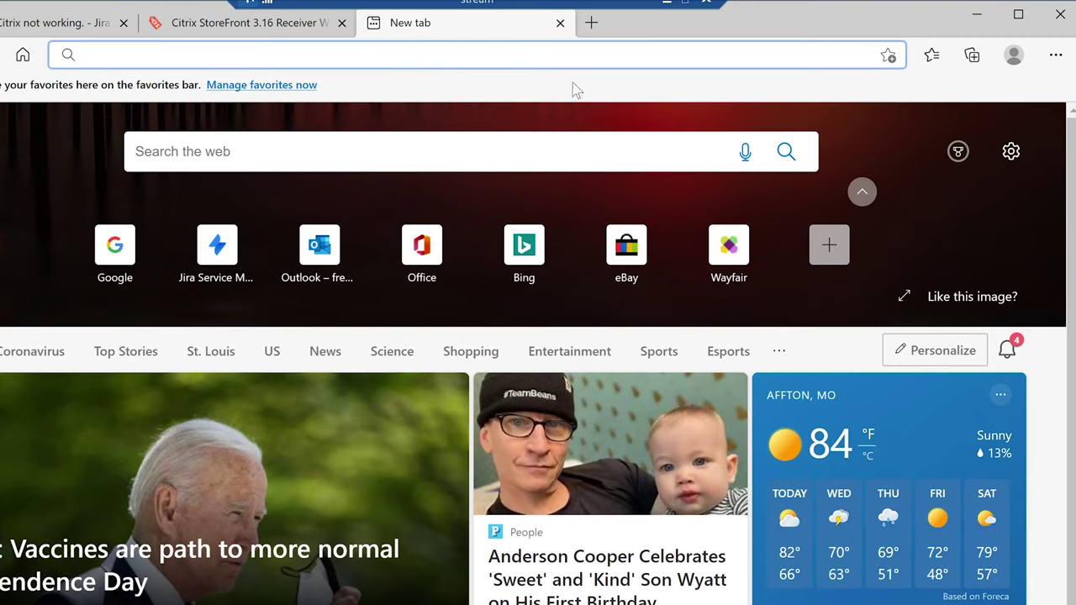
{"action": "left_click", "coordinate": [558, 24]}
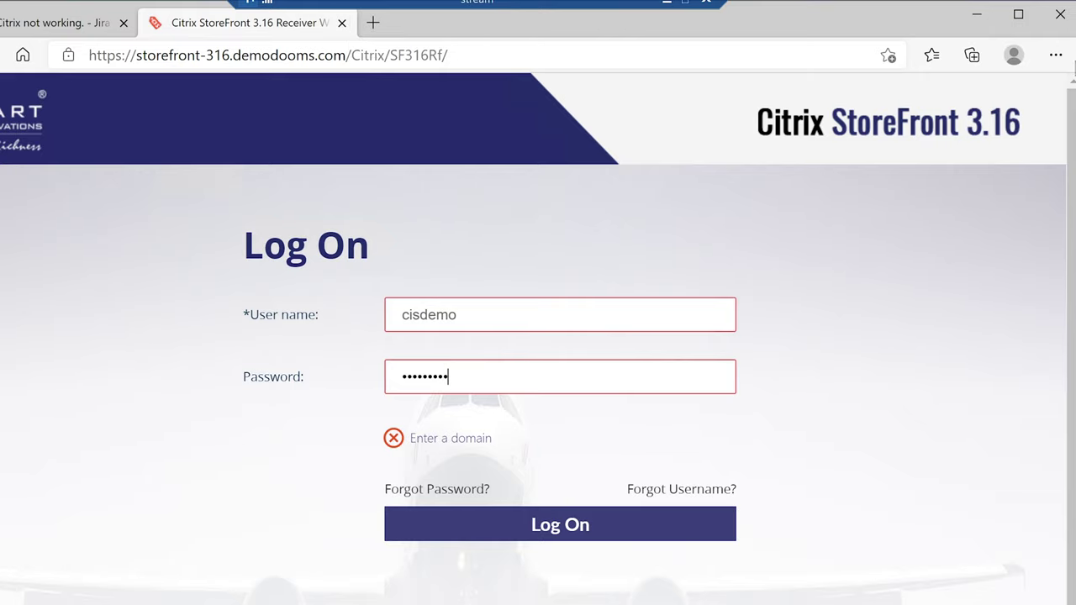
{"action": "left_click", "coordinate": [341, 23]}
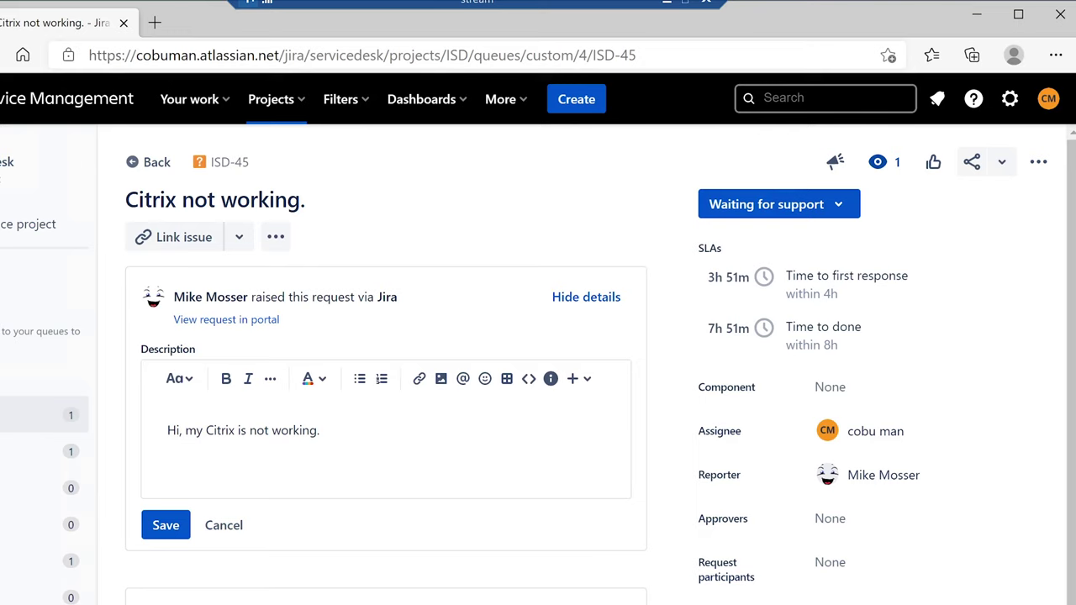
- Open File Explorer and look through the Downloads folder
{"action": "key", "text": "super+e"}
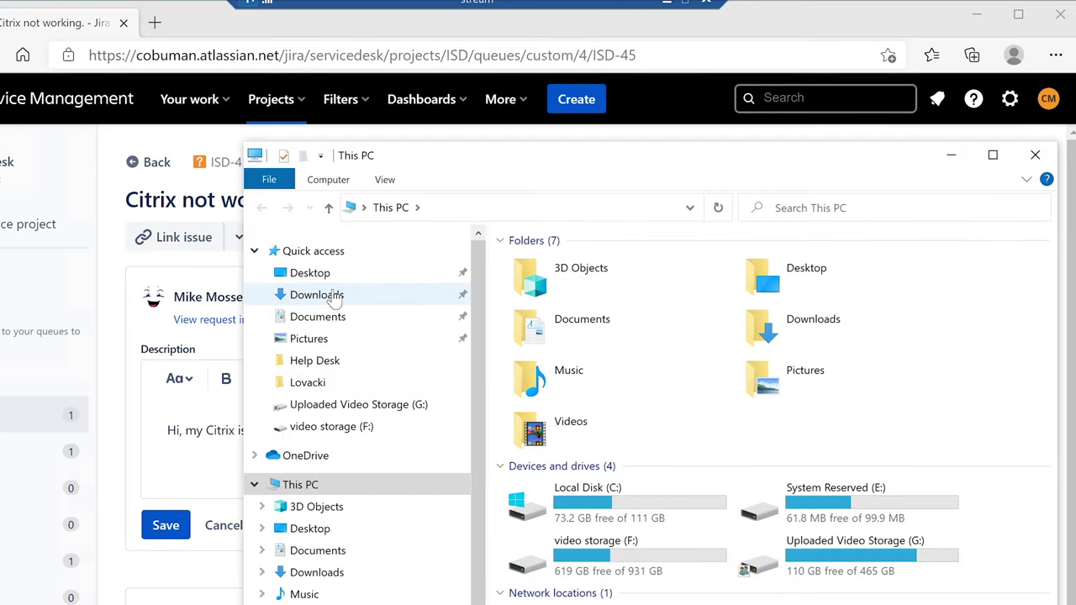
{"action": "left_click", "coordinate": [334, 296]}
{"action": "left_click", "coordinate": [538, 348]}
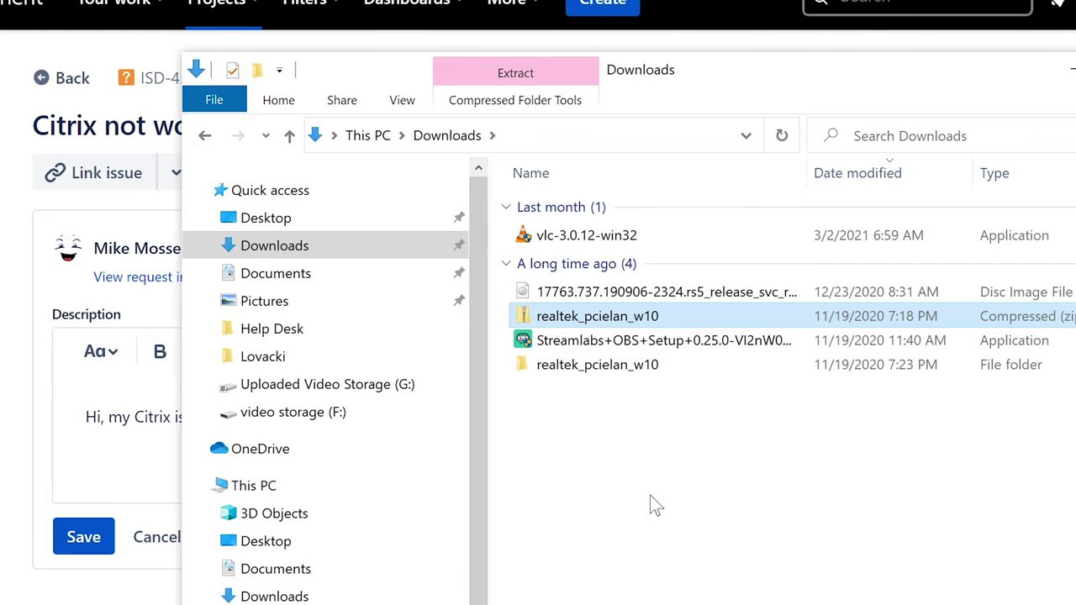
- Browse to the user's profile folder under C:\Users and reposition the File Explorer window
{"action": "left_click", "coordinate": [248, 487]}
{"action": "double_click", "coordinate": [602, 527]}
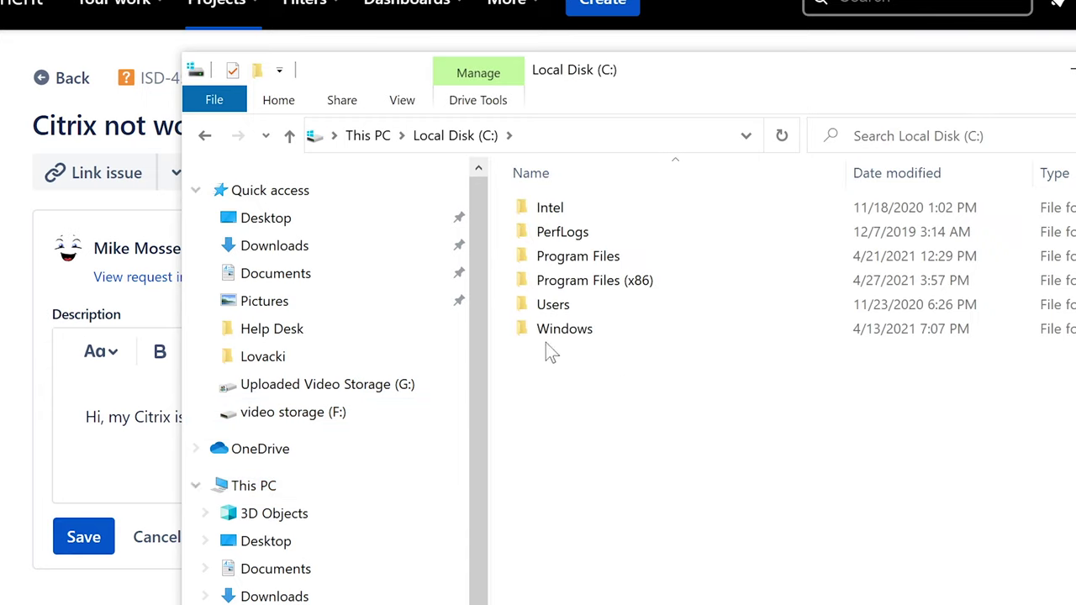
{"action": "double_click", "coordinate": [514, 304]}
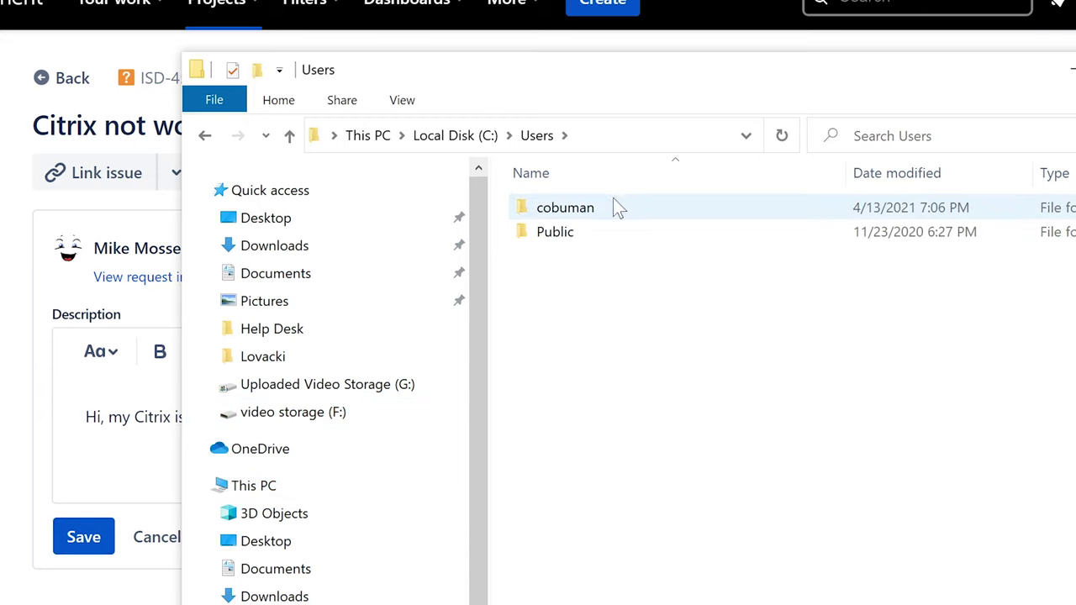
{"action": "double_click", "coordinate": [592, 212]}
{"action": "left_click_drag", "start_coordinate": [767, 70], "coordinate": [709, 62]}
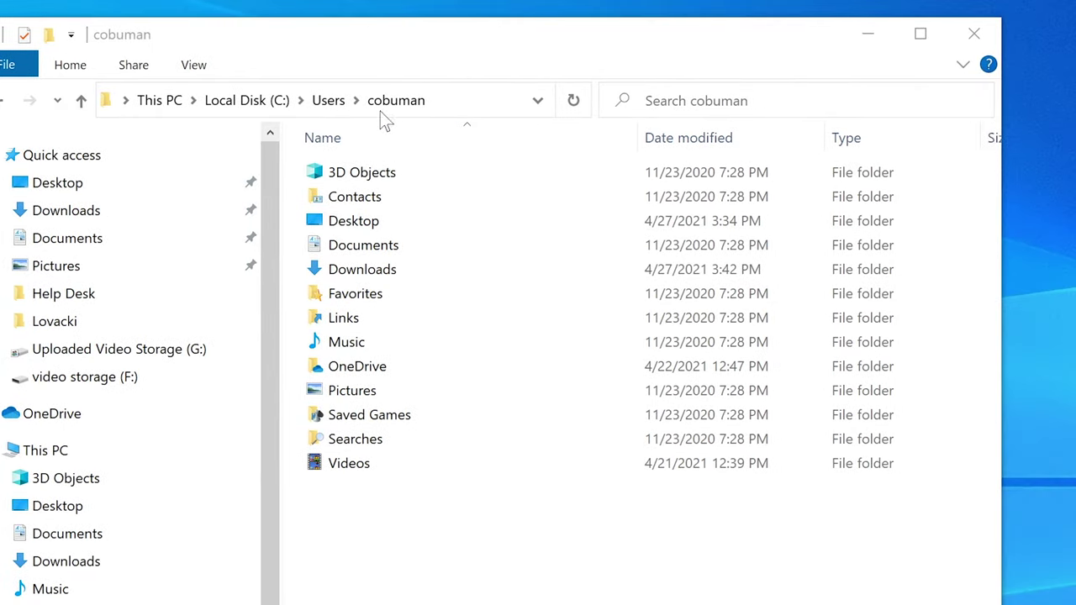
- Show hidden items in the user's profile folder and go to its AppData subfolder by path
{"action": "left_click", "coordinate": [196, 67]}
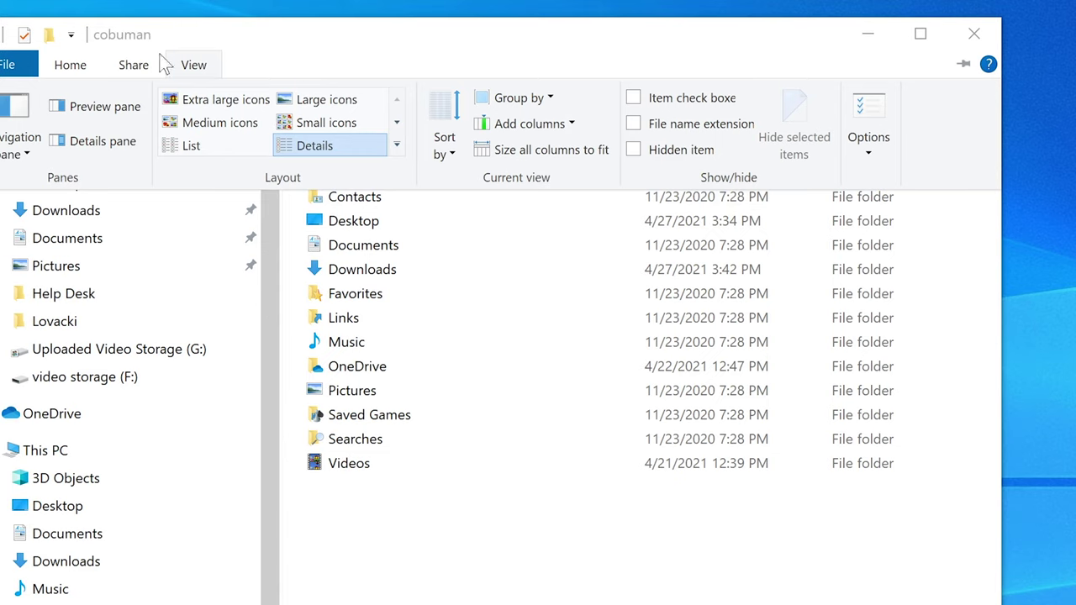
{"action": "left_click", "coordinate": [635, 151]}
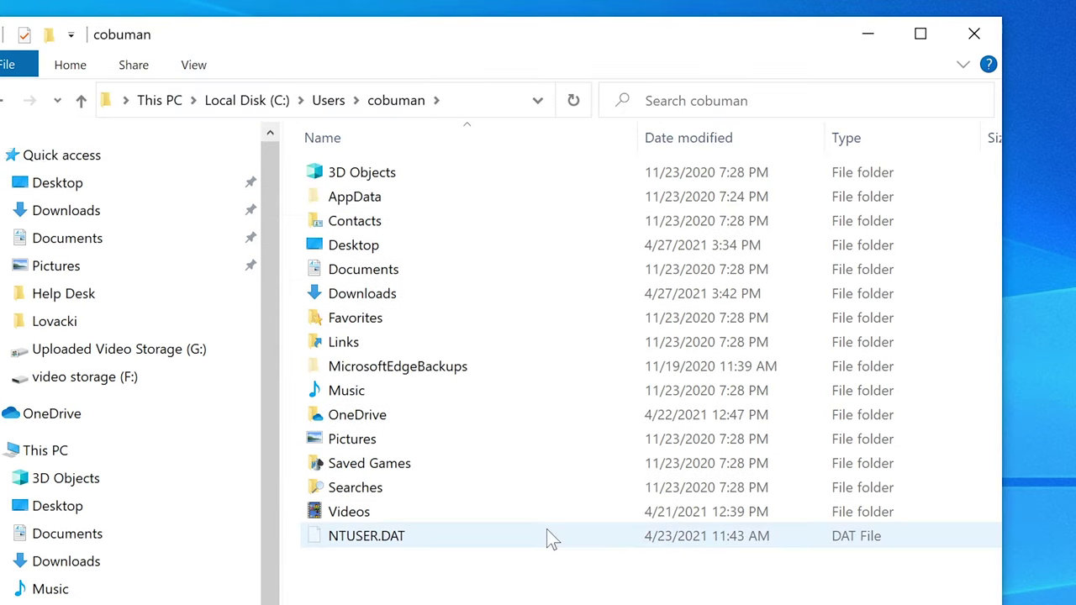
{"action": "left_click", "coordinate": [492, 99]}
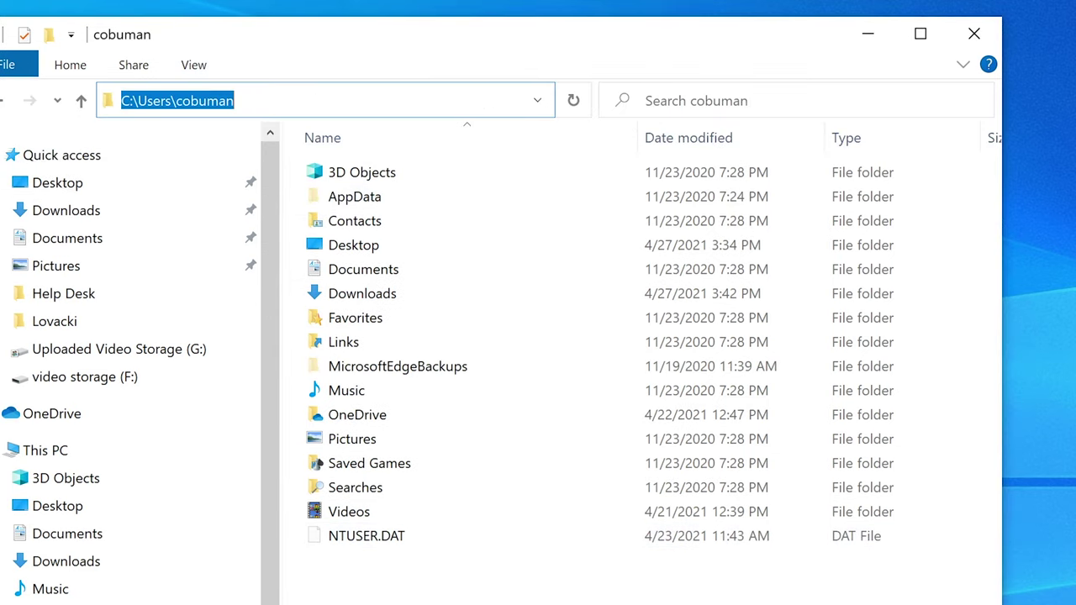
{"action": "left_click", "coordinate": [492, 100]}
{"action": "type", "text": "\\"}
{"action": "type", "text": "appdata"}
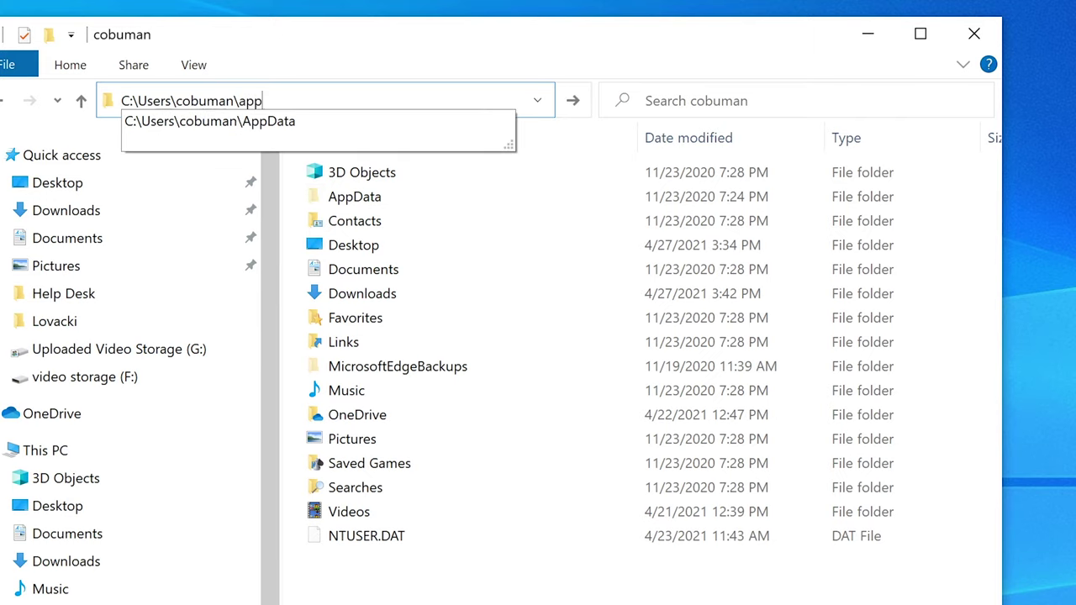
{"action": "key", "text": "Return"}
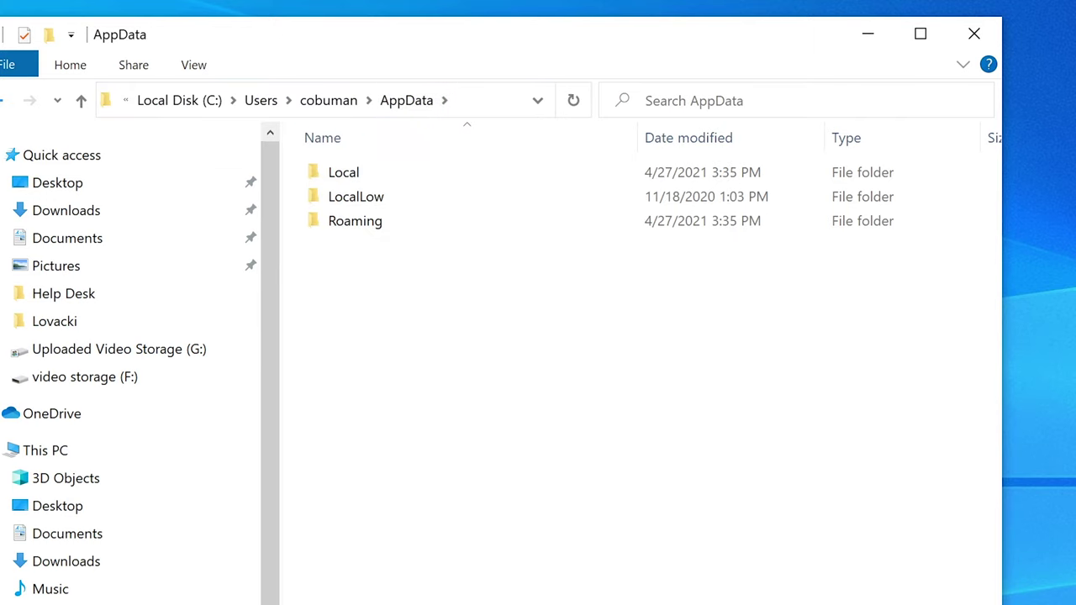
- Look through AppData\Local\Citrix\Receiver from the profile folder, and return to the Local folder
{"action": "left_click", "coordinate": [6, 101]}
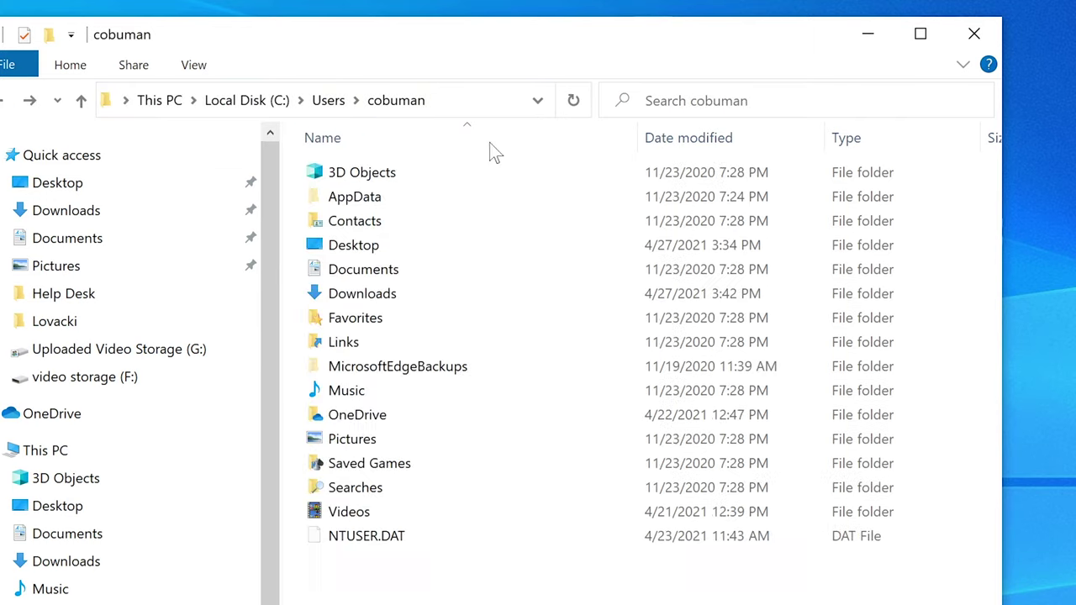
{"action": "double_click", "coordinate": [354, 198]}
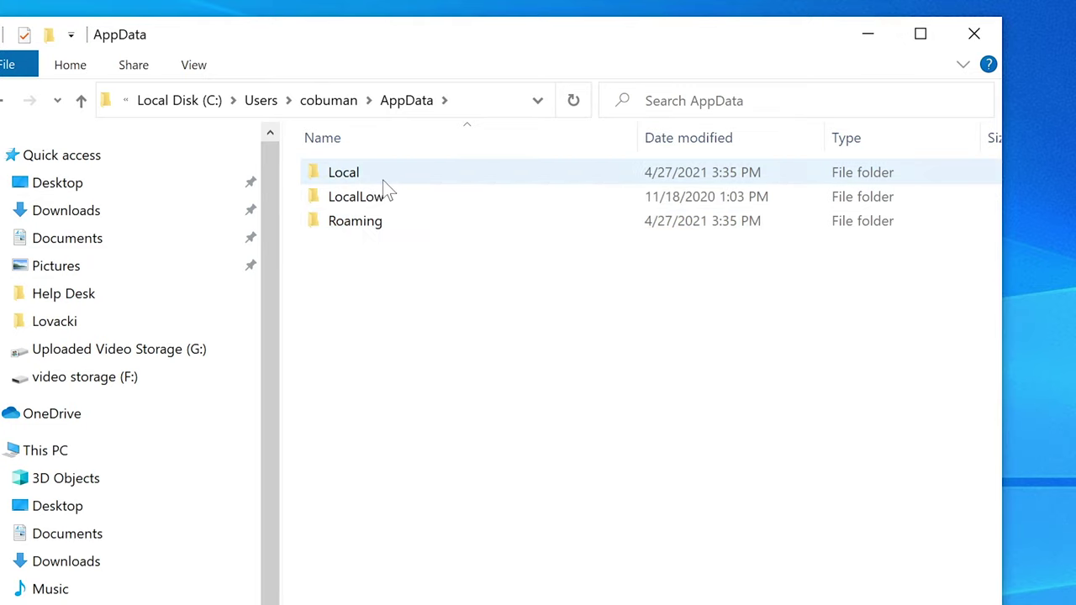
{"action": "double_click", "coordinate": [382, 180]}
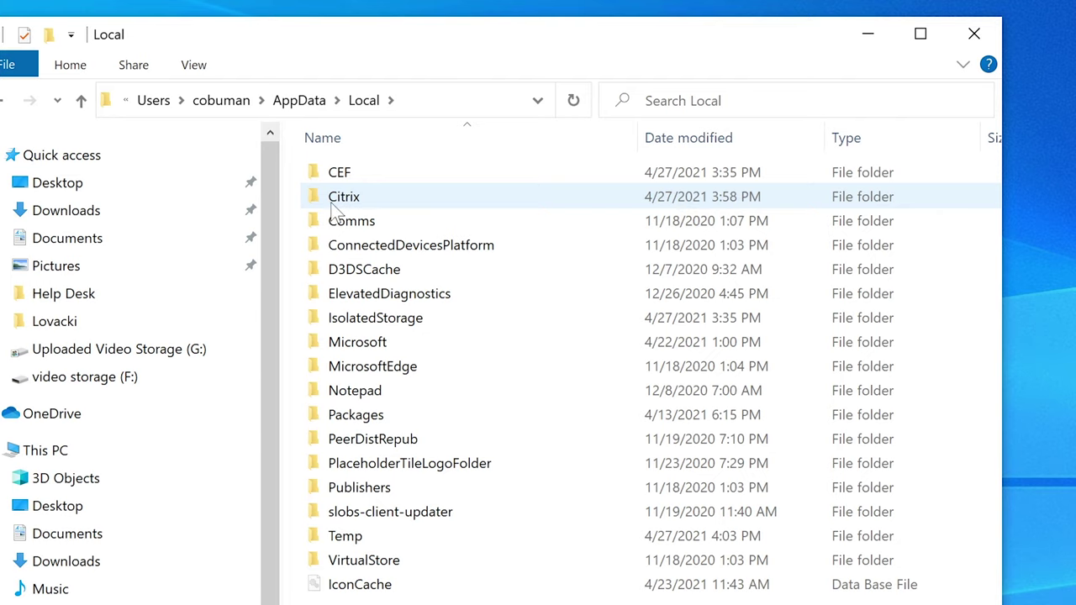
{"action": "double_click", "coordinate": [360, 200]}
{"action": "double_click", "coordinate": [383, 196]}
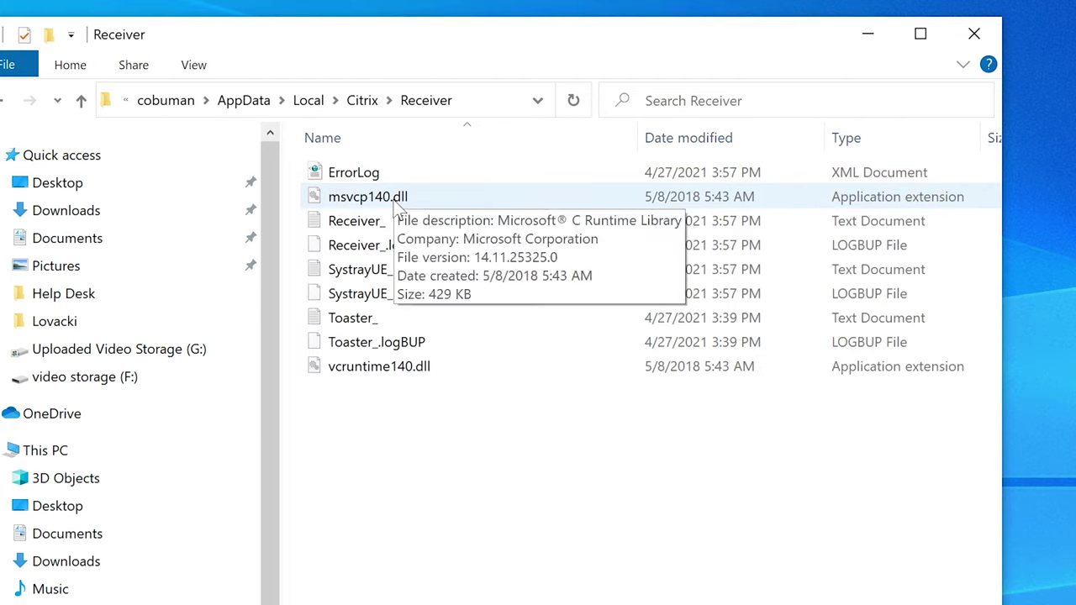
{"action": "left_click", "coordinate": [3, 101]}
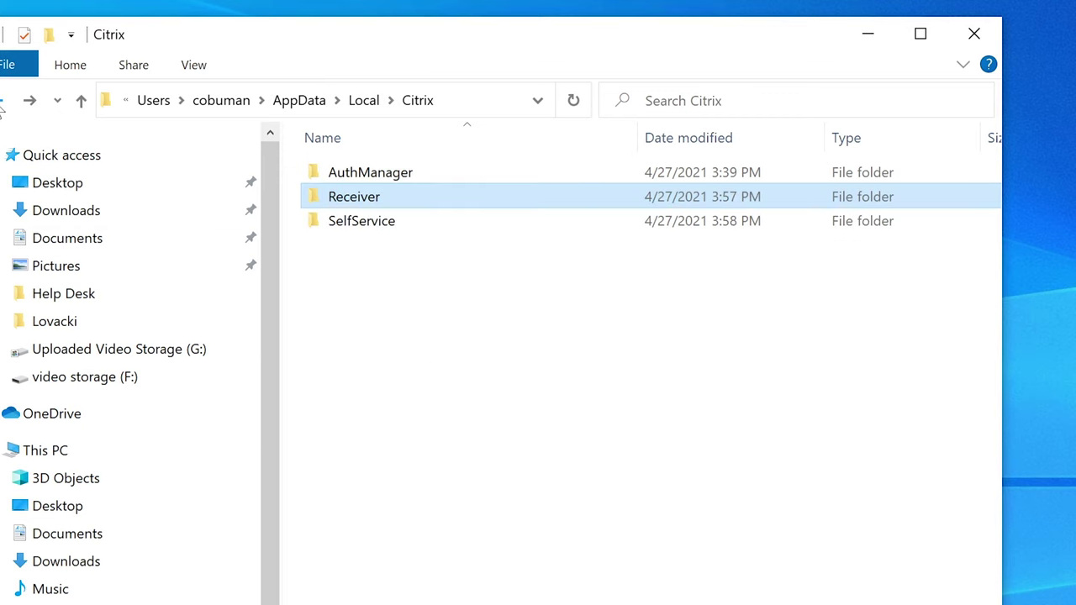
{"action": "left_click", "coordinate": [2, 101]}
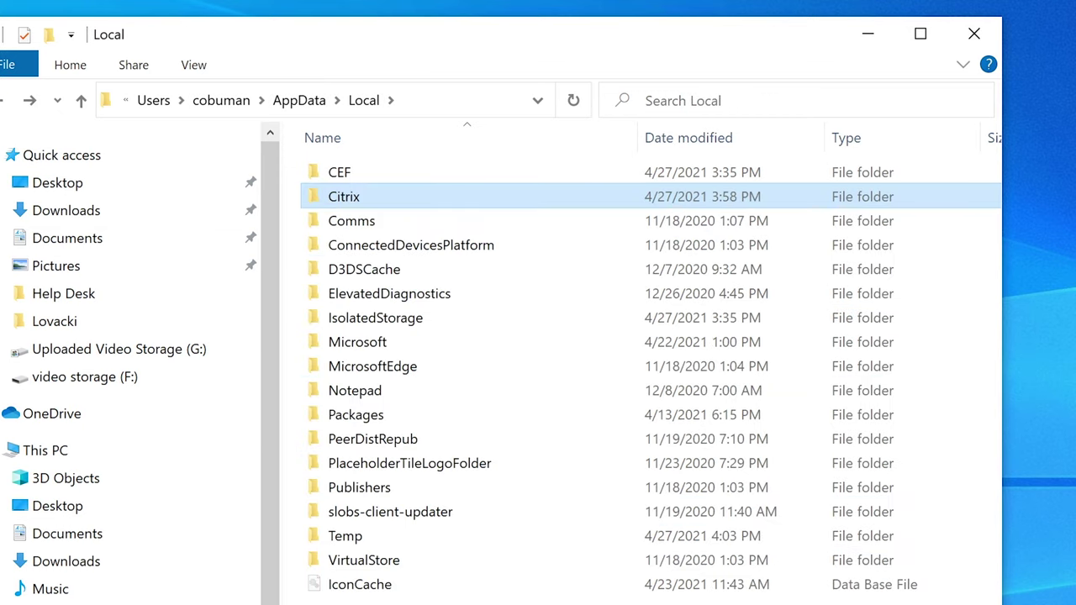
- Uninstall Citrix Receiver 4.12 through the Windows add or remove programs settings, and close Settings
{"action": "key", "text": "super"}
{"action": "type", "text": "add"}
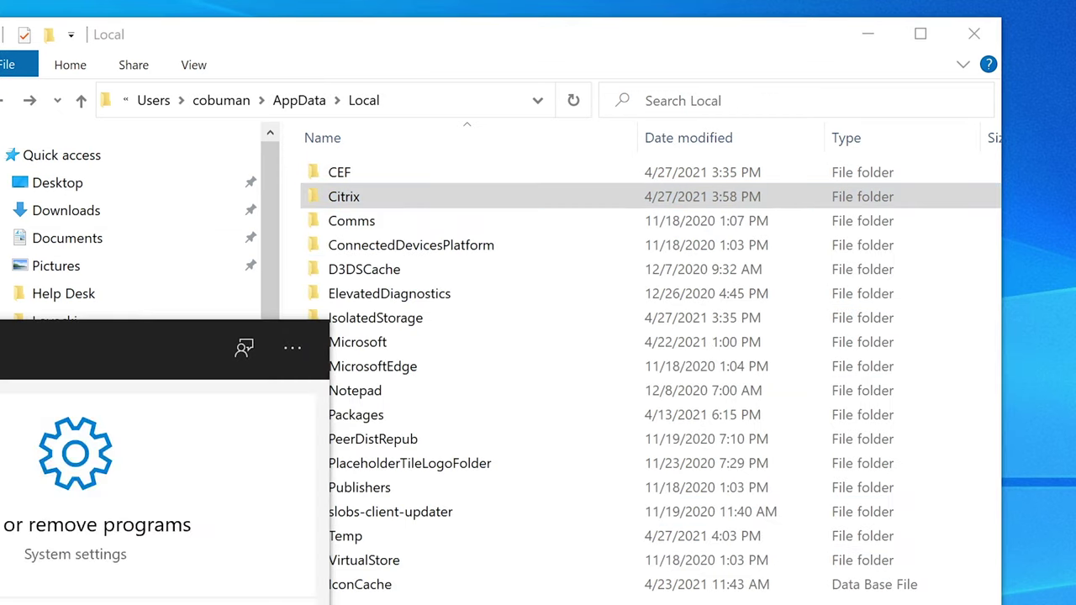
{"action": "key", "text": "Return"}
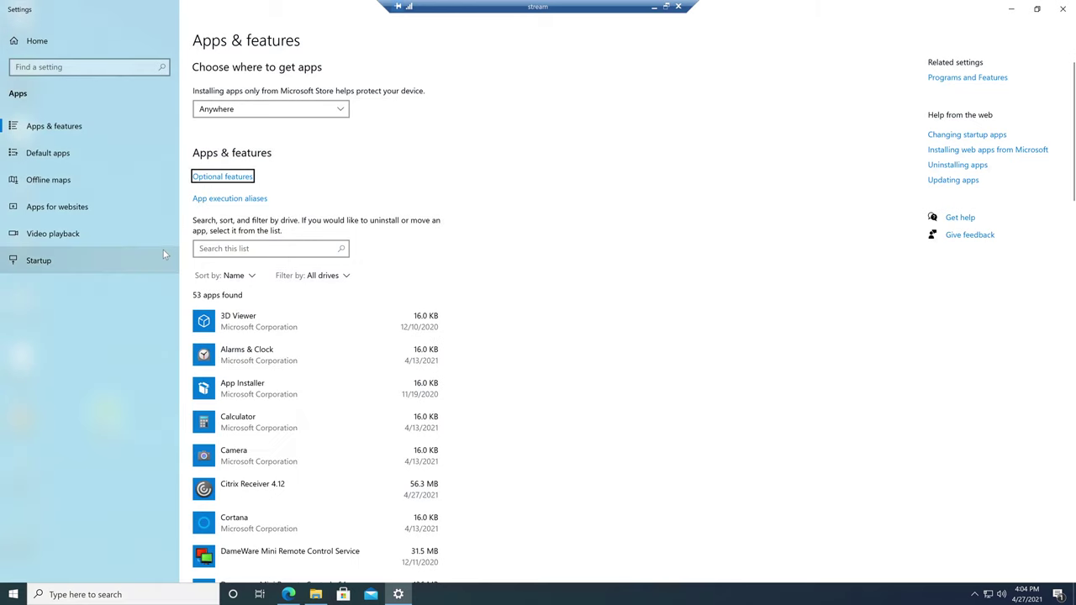
{"action": "left_click", "coordinate": [254, 502]}
{"action": "scroll", "coordinate": [258, 501], "scroll_direction": "down", "scroll_amount": 4}
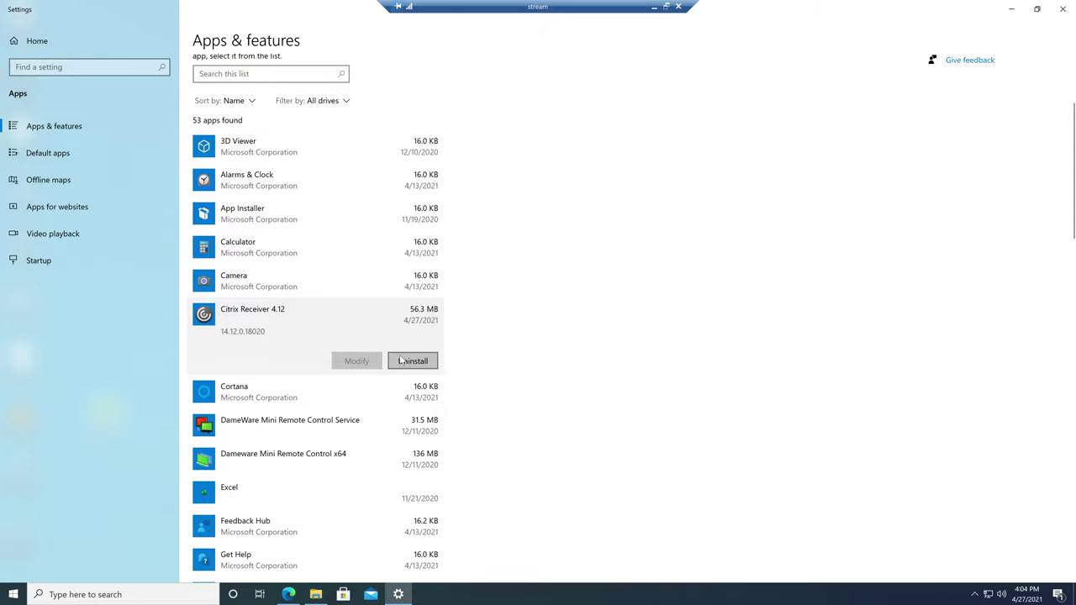
{"action": "left_click", "coordinate": [407, 360]}
{"action": "left_click", "coordinate": [474, 333]}
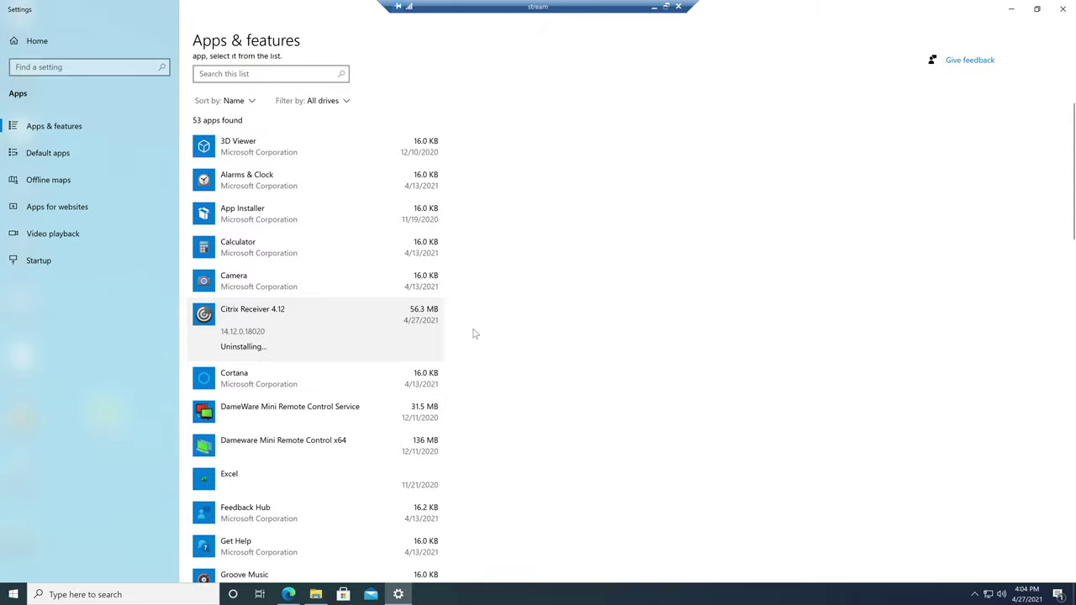
{"action": "left_click", "coordinate": [496, 373]}
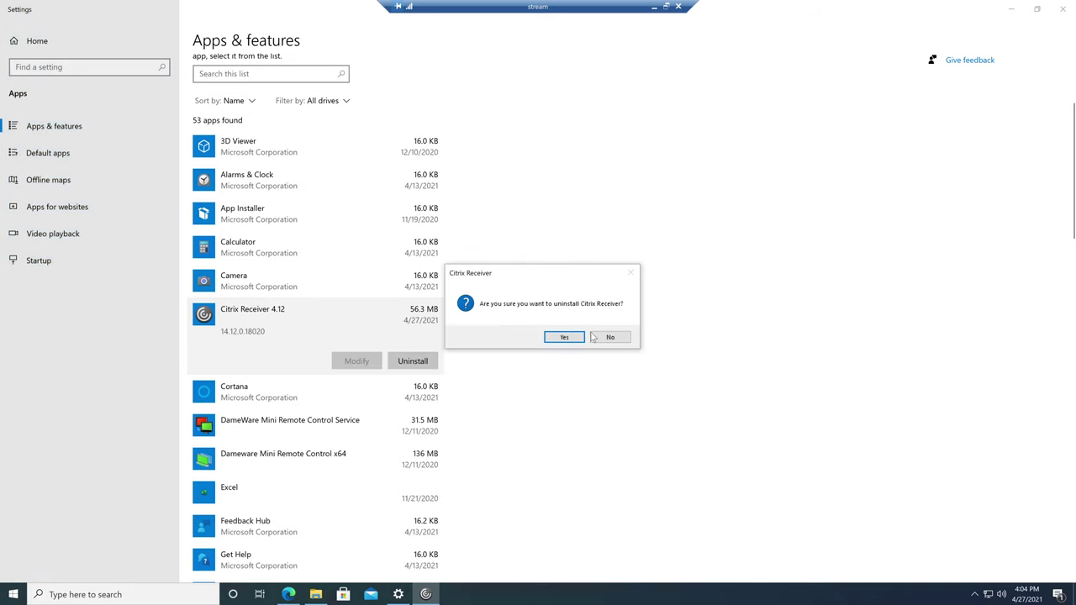
{"action": "left_click", "coordinate": [577, 336]}
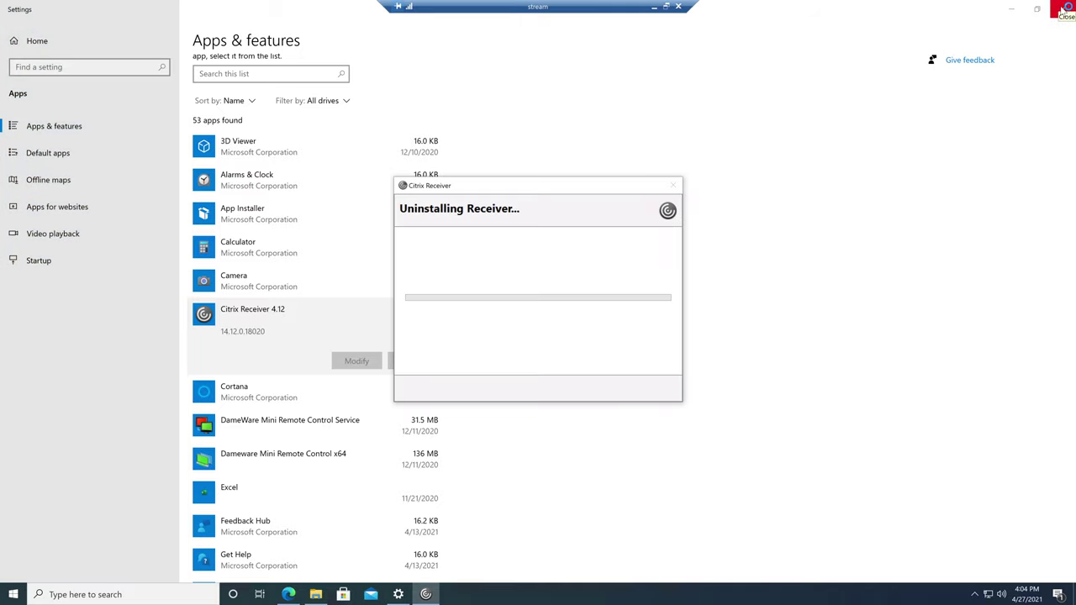
{"action": "left_click", "coordinate": [1062, 9]}
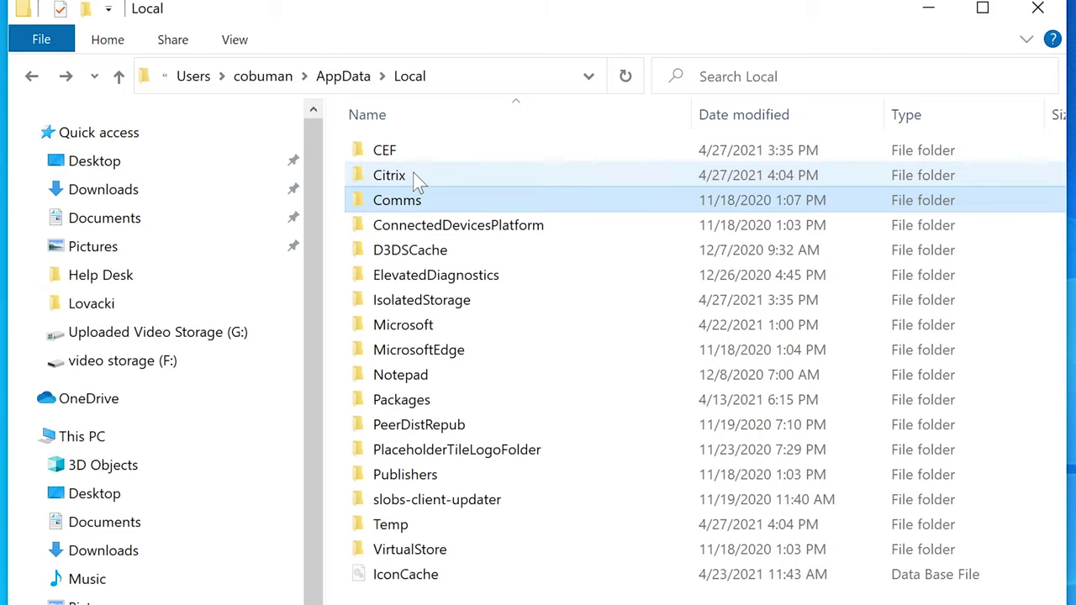
- Examine the Receiver and AuthManager\Tracing folders under AppData\Local\Citrix for leftover files
{"action": "mouse_move", "coordinate": [399, 178]}
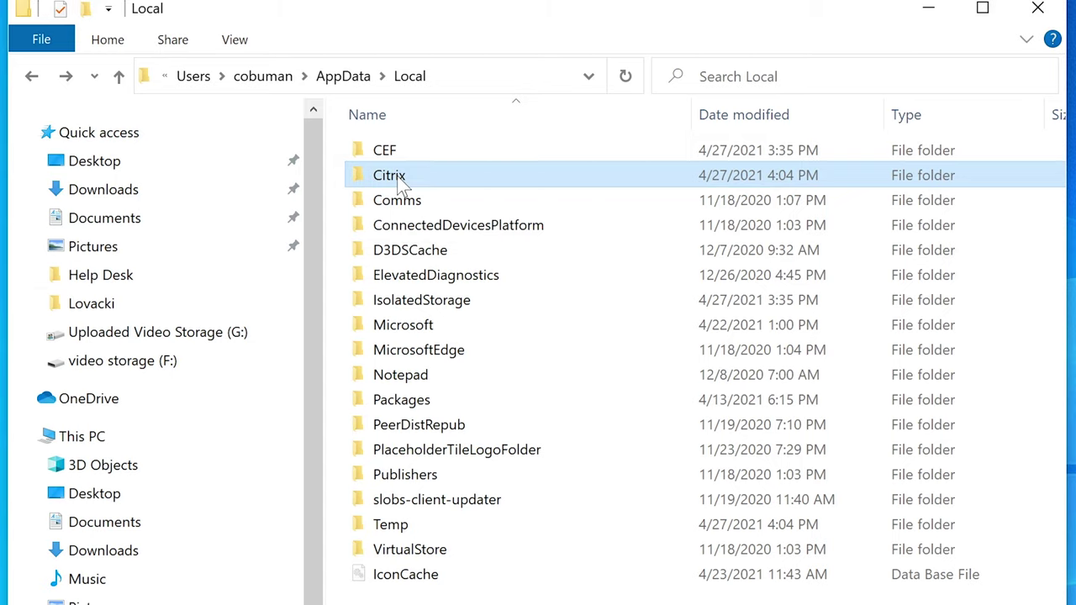
{"action": "double_click", "coordinate": [400, 179]}
{"action": "double_click", "coordinate": [425, 180]}
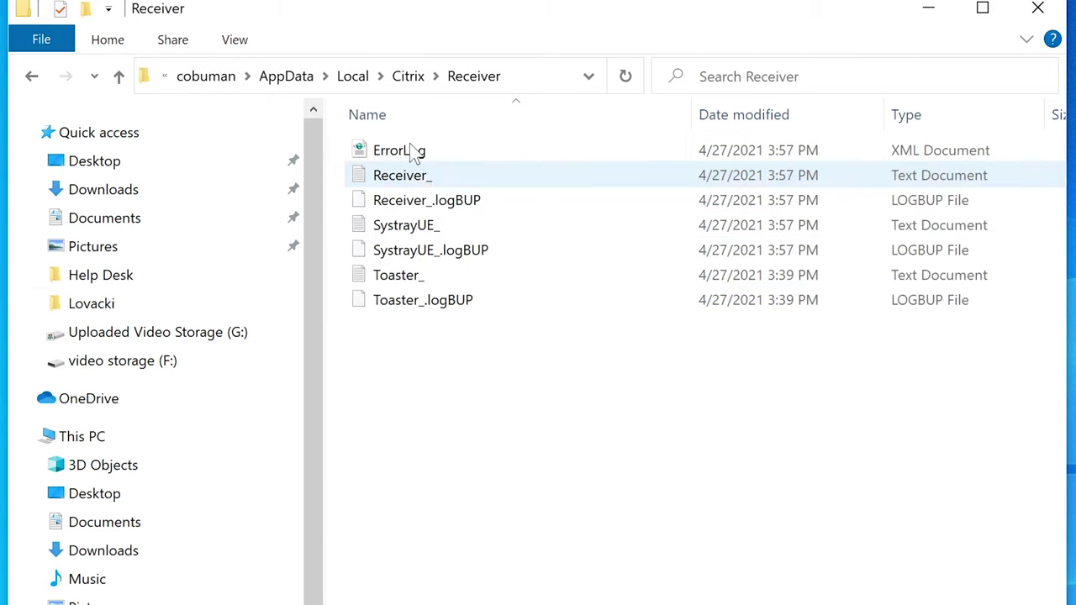
{"action": "mouse_move", "coordinate": [449, 313]}
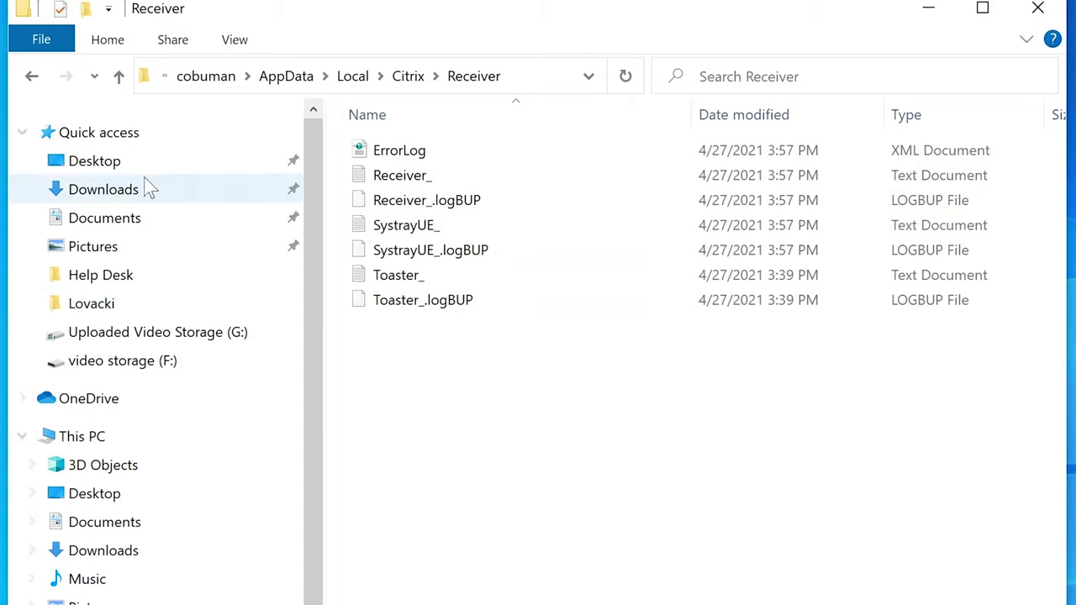
{"action": "left_click", "coordinate": [34, 77]}
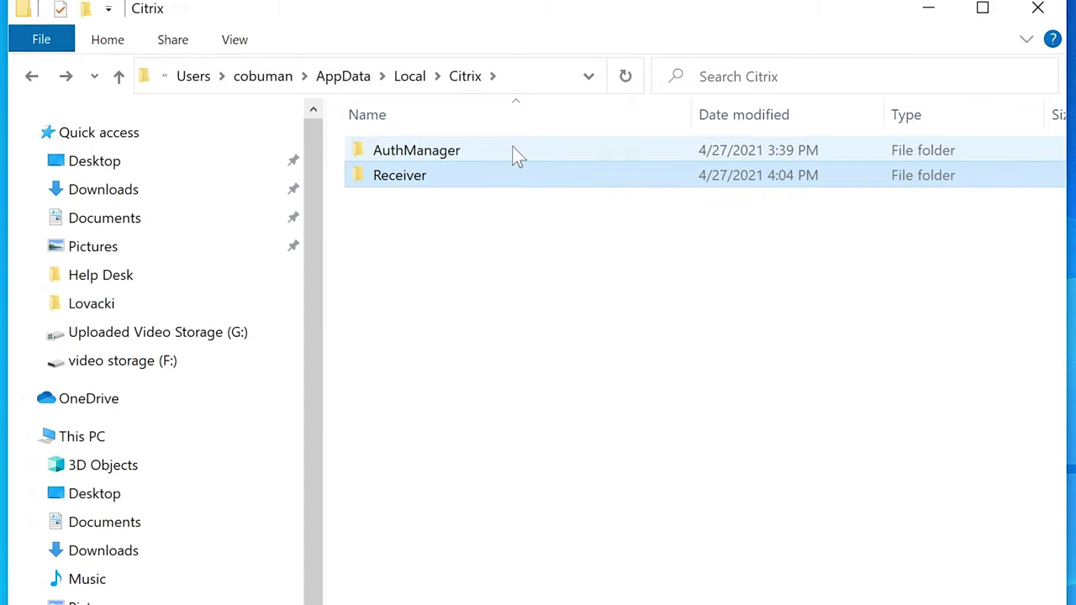
{"action": "double_click", "coordinate": [513, 155]}
{"action": "double_click", "coordinate": [424, 178]}
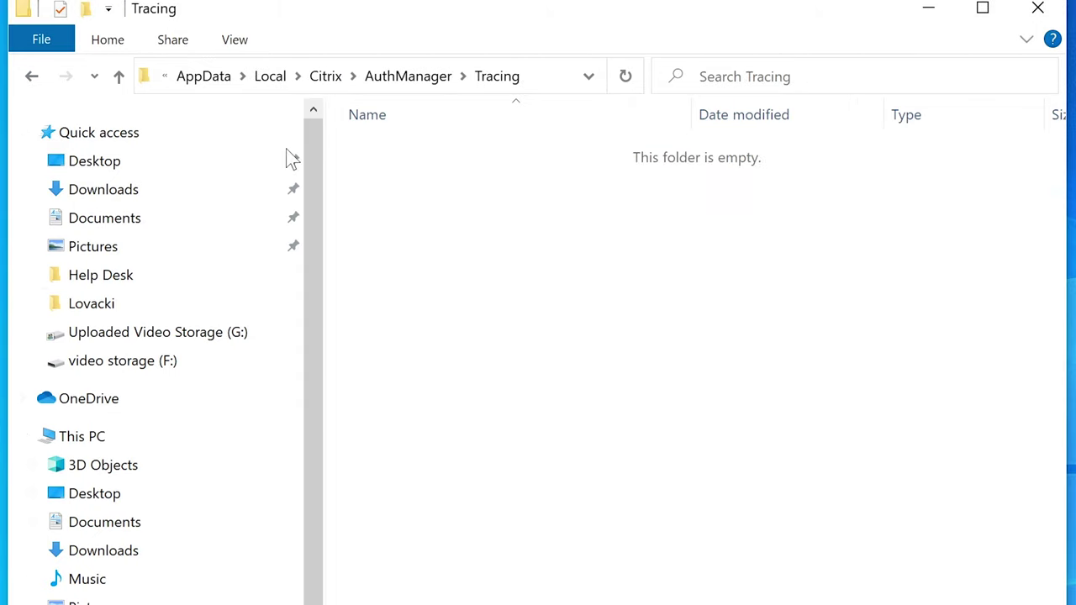
{"action": "left_click", "coordinate": [33, 80]}
{"action": "left_click", "coordinate": [32, 78]}
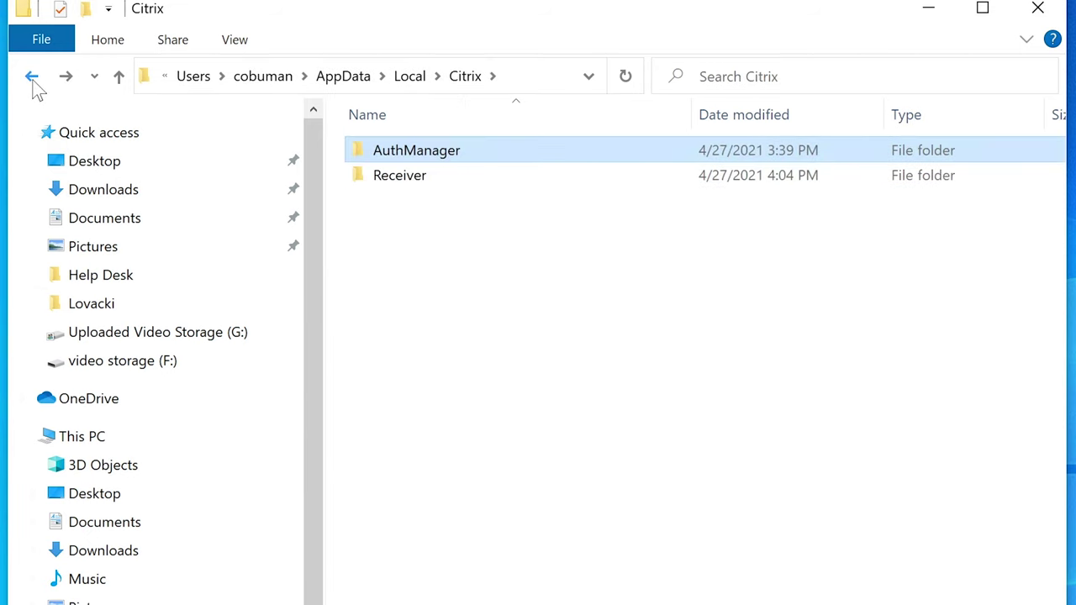
- Delete the Citrix folder from AppData\Local
{"action": "left_click", "coordinate": [32, 78]}
{"action": "right_click", "coordinate": [403, 168]}
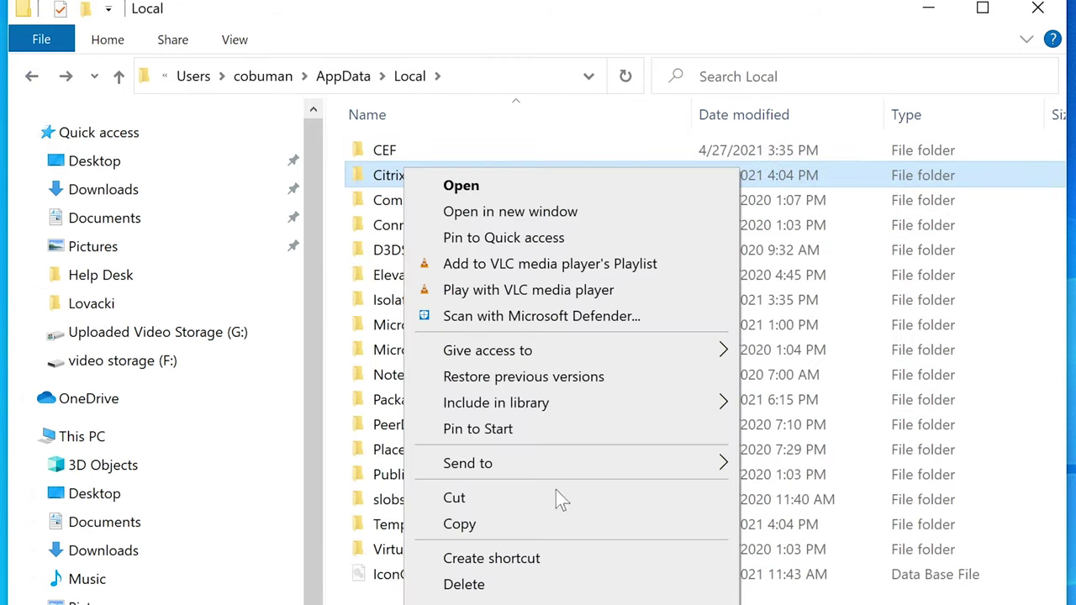
{"action": "left_click", "coordinate": [523, 575]}
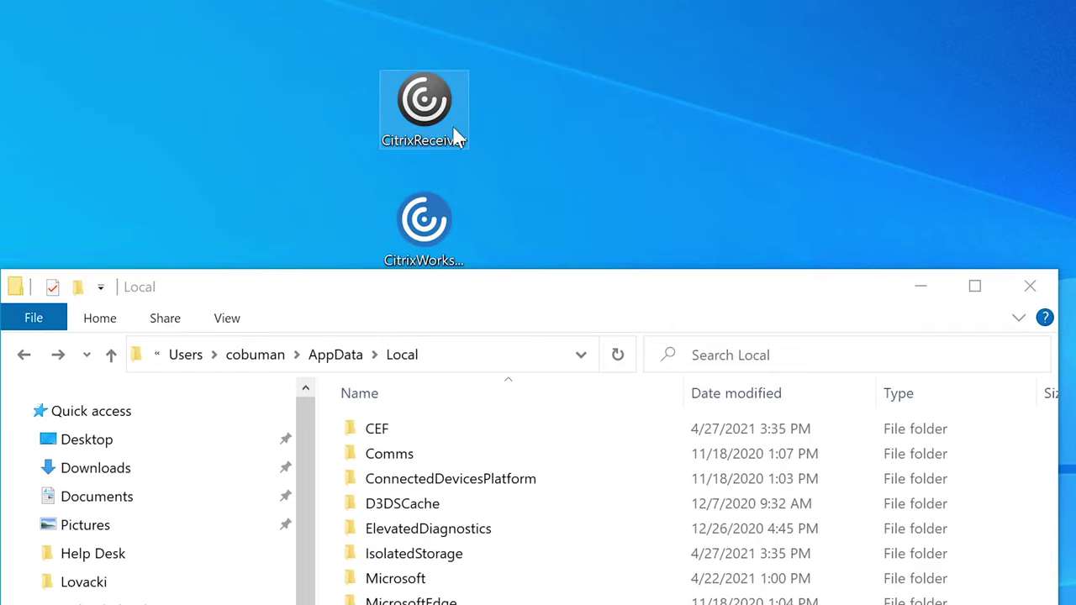
- Run the CitrixReceiver installer on the desktop, accept the license agreement and start the installation
{"action": "double_click", "coordinate": [452, 125]}
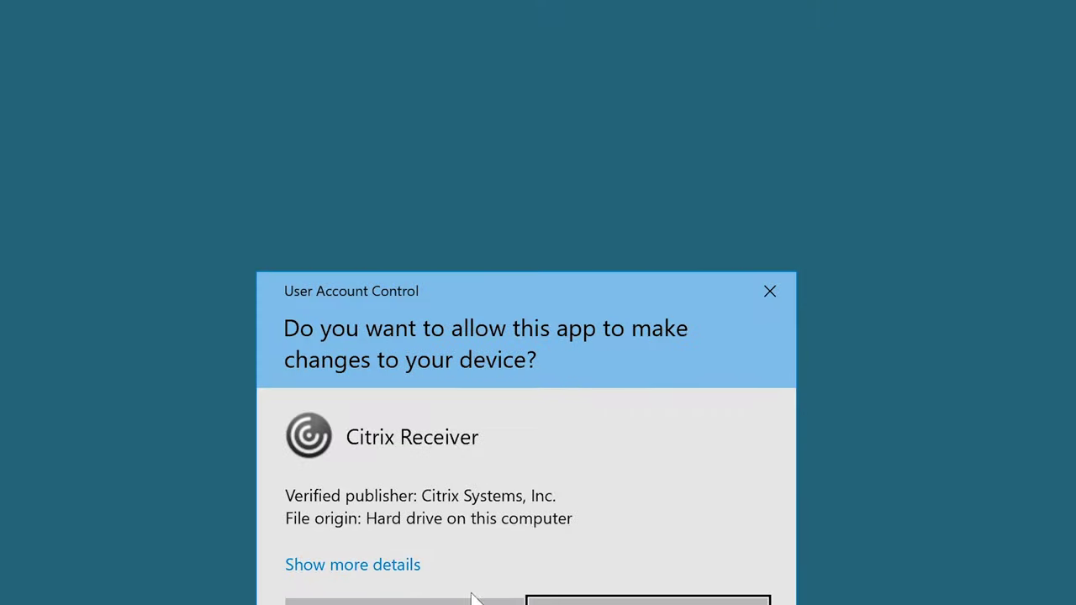
{"action": "left_click", "coordinate": [474, 597]}
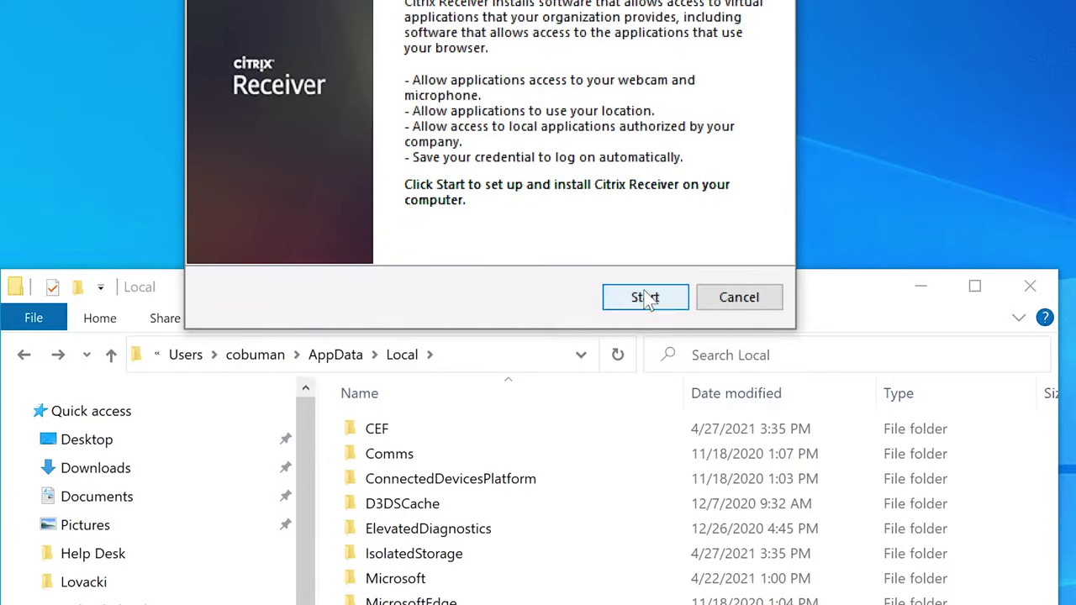
{"action": "left_click", "coordinate": [647, 311]}
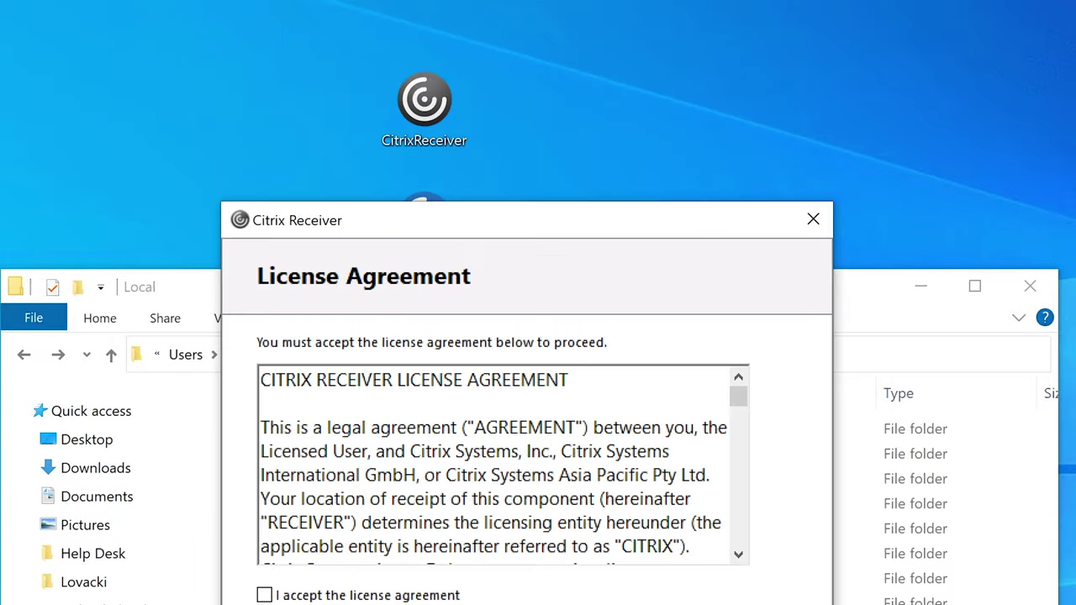
{"action": "left_click_drag", "start_coordinate": [673, 210], "coordinate": [975, 0]}
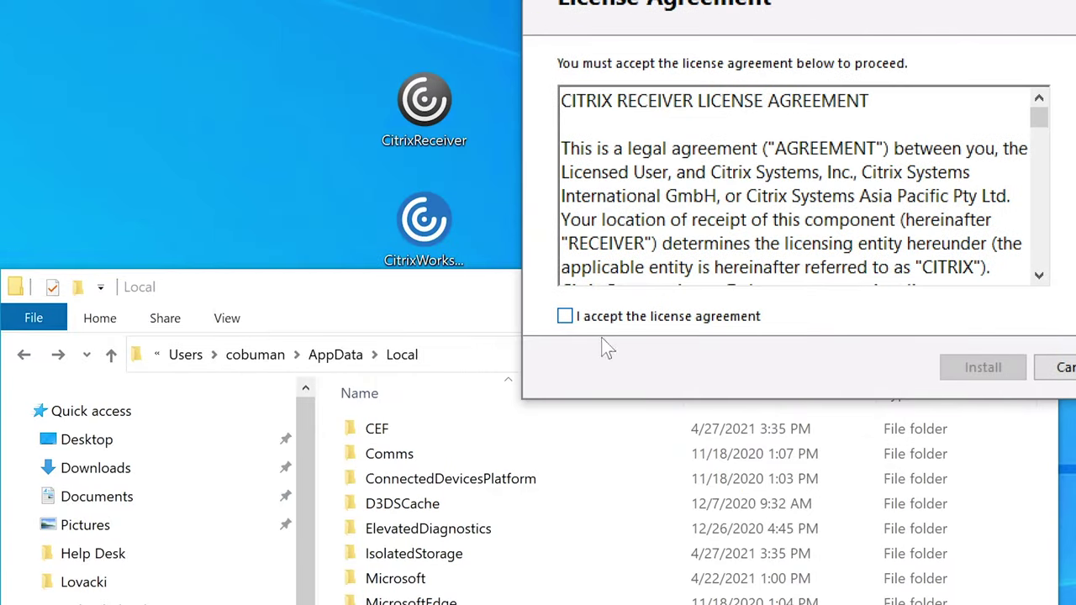
{"action": "left_click", "coordinate": [624, 317]}
{"action": "left_click", "coordinate": [967, 366]}
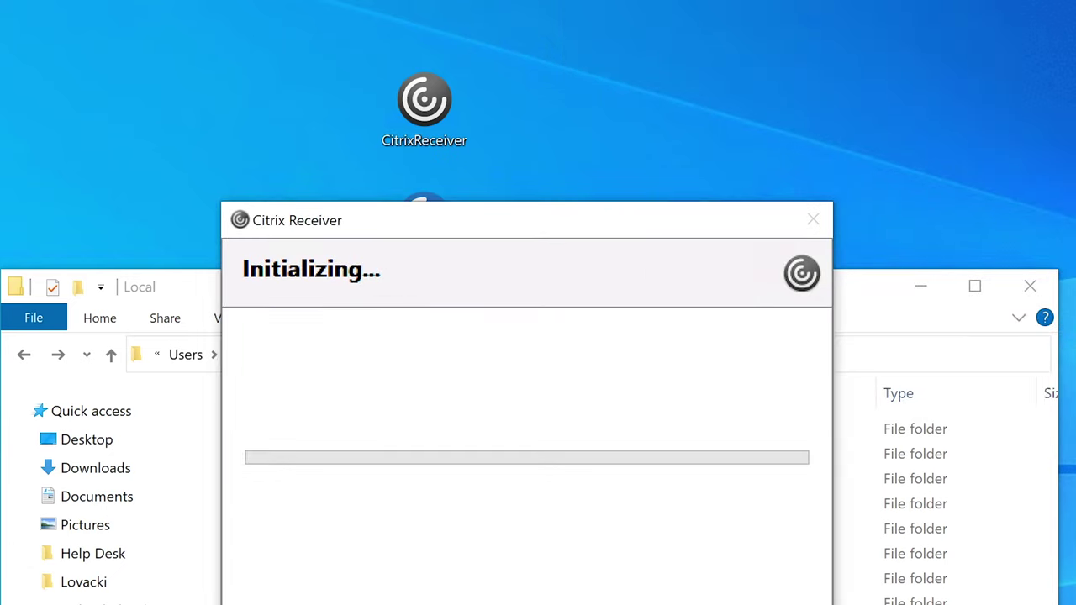
- Move the installer window aside and check AppData\Local for a new Citrix folder
{"action": "left_click_drag", "start_coordinate": [652, 226], "coordinate": [946, 46]}
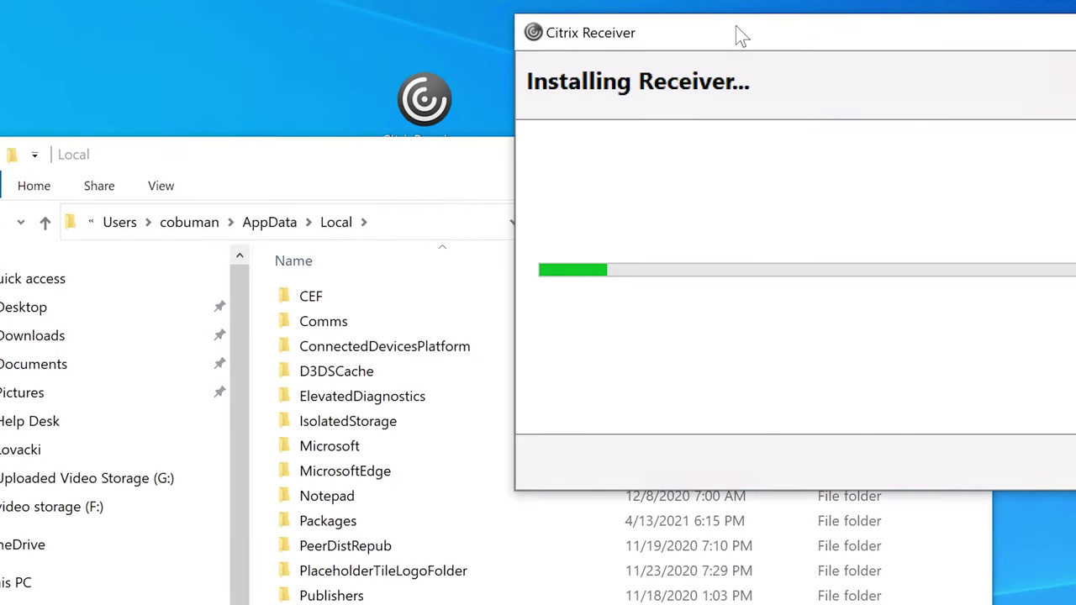
{"action": "left_click", "coordinate": [345, 321]}
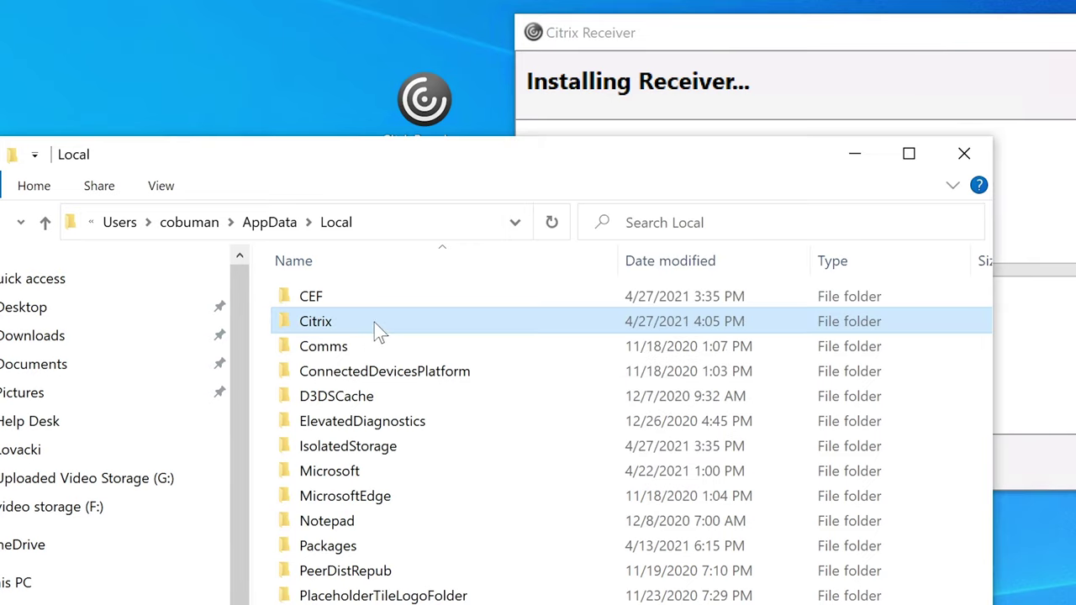
{"action": "left_click", "coordinate": [861, 36]}
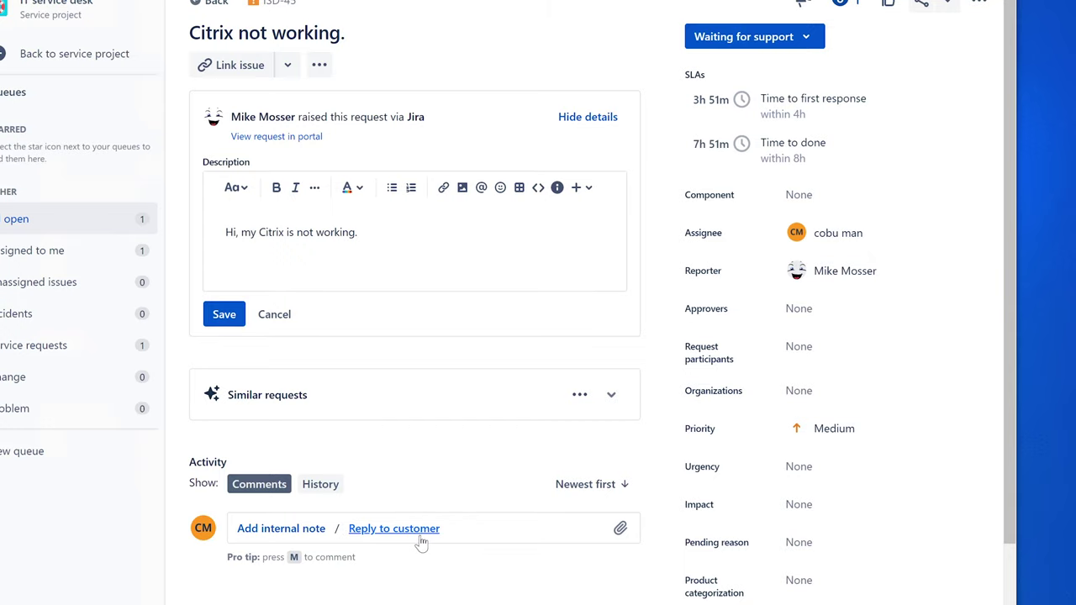
- Save an internal note on the Jira request reading "Fixed Citrix by repair." followed by the technician's first name
{"action": "left_click", "coordinate": [313, 532]}
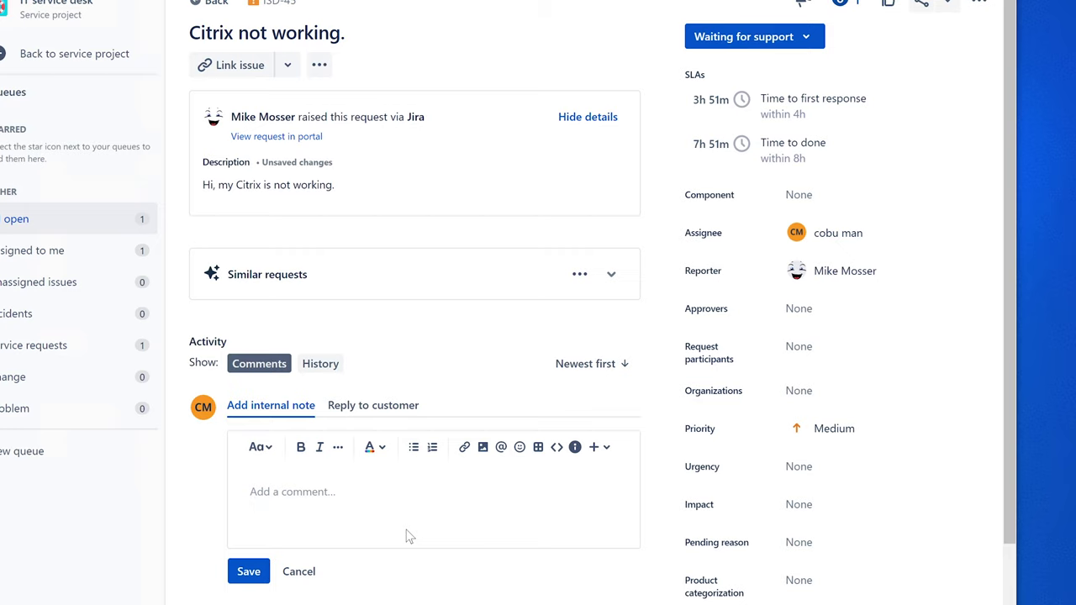
{"action": "type", "text": "Fixed Citrix by repair. Ervin"}
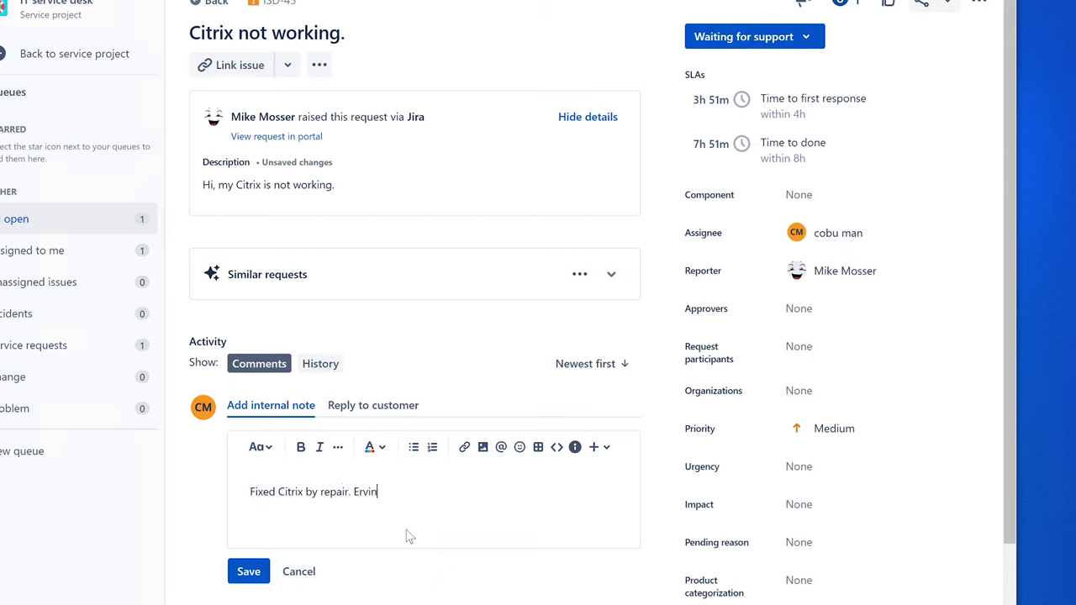
{"action": "left_click", "coordinate": [257, 571]}
{"action": "left_click", "coordinate": [257, 571]}
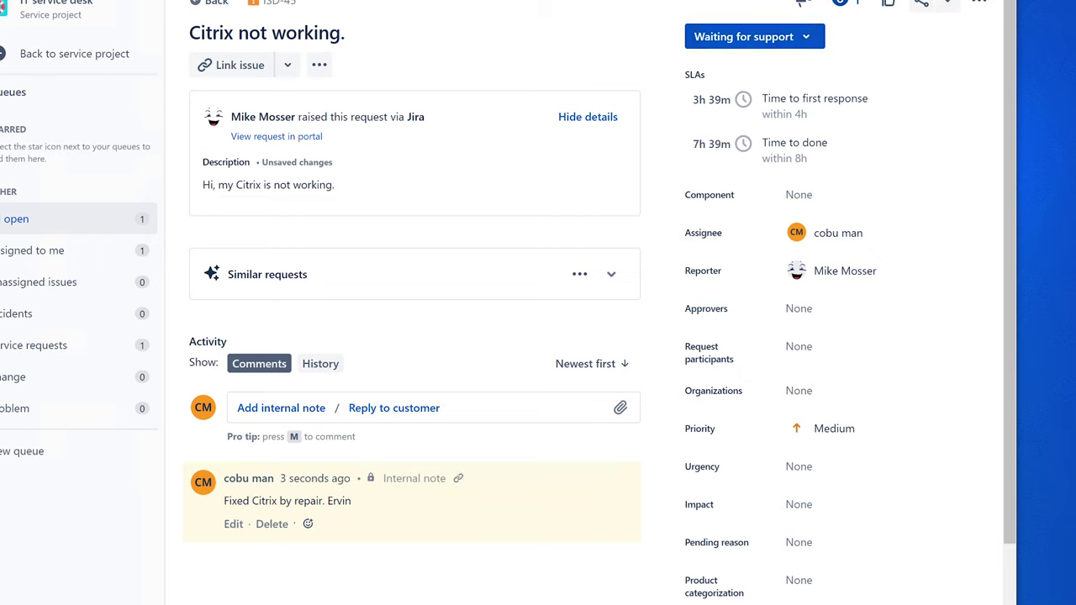
- Change the status of the "Citrix not working." request to Completed
{"action": "left_click", "coordinate": [803, 36]}
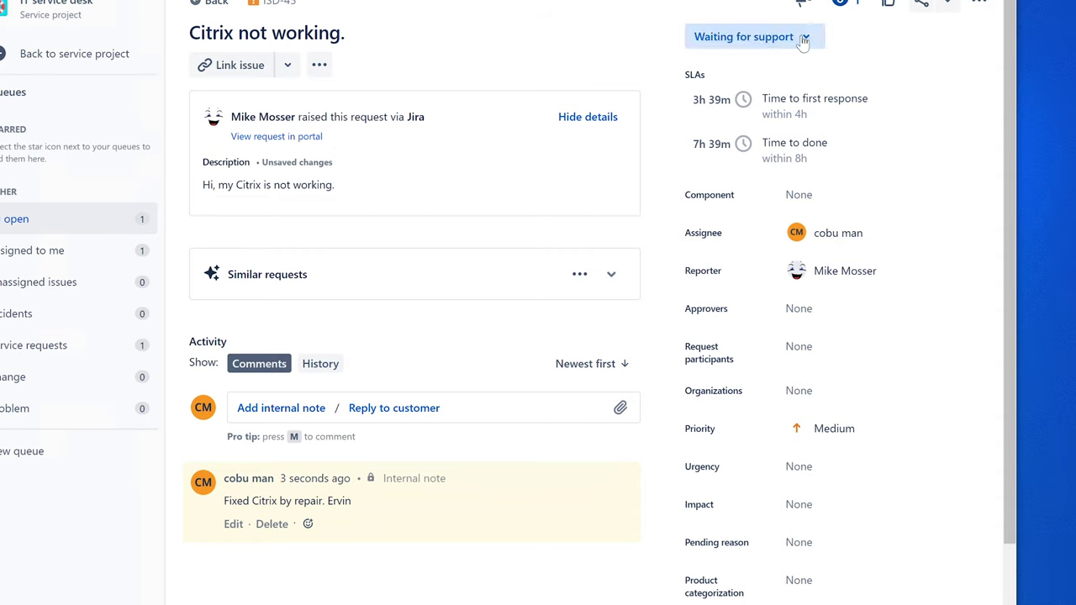
{"action": "left_click", "coordinate": [730, 188]}
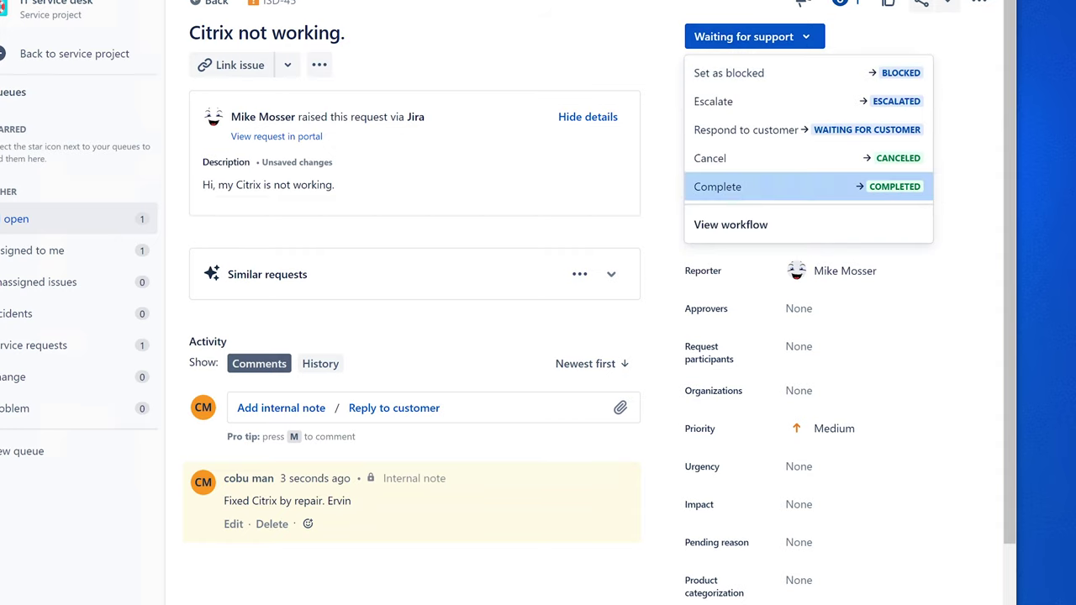